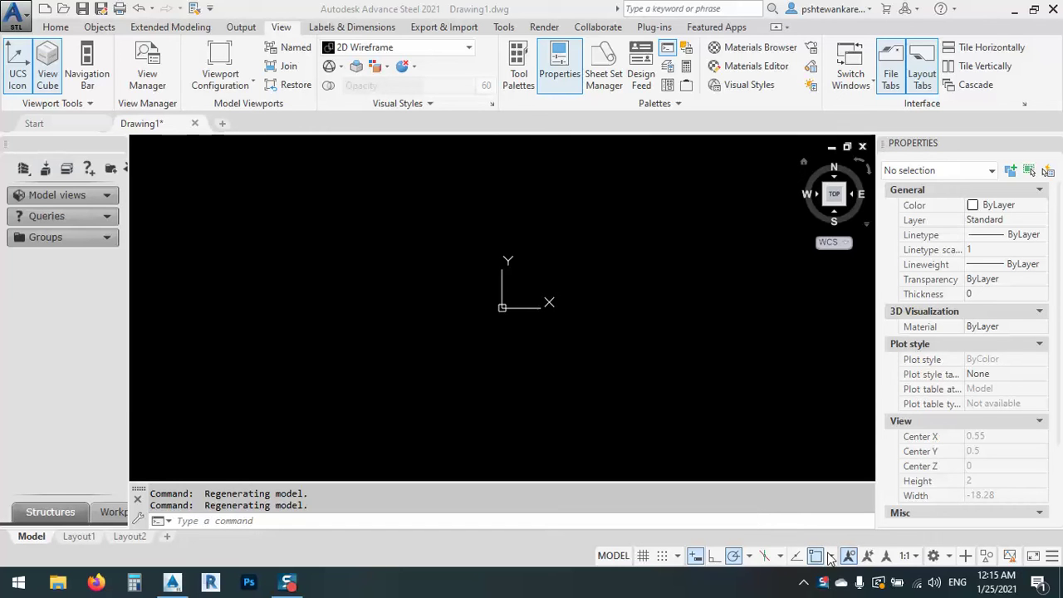
Step: Create a rectangular building grid starting at the origin, with its second corner at 60000, 50000
middle_drag(729, 254, 491, 364)
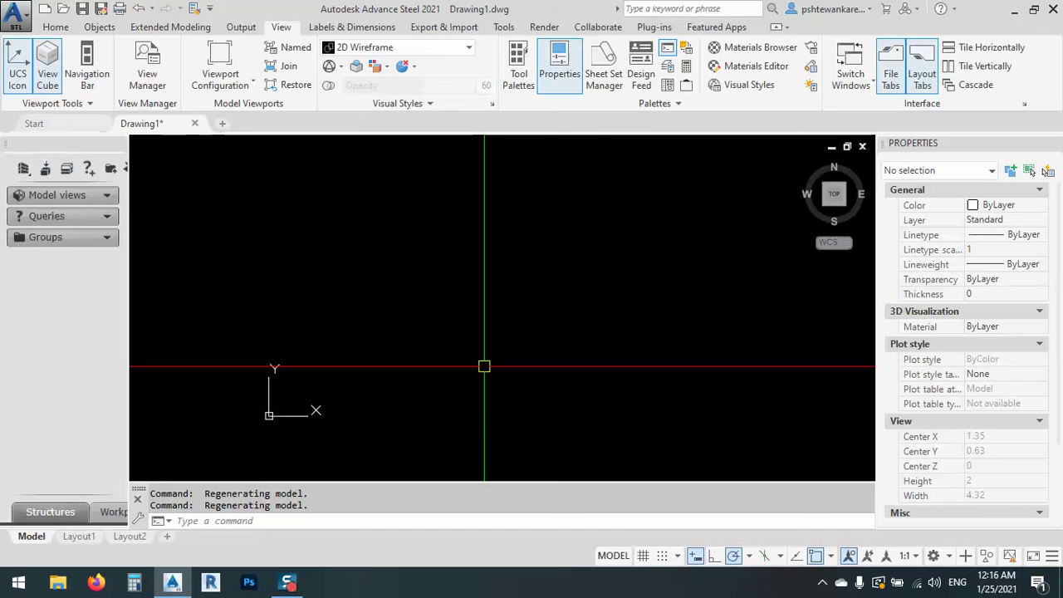
click(57, 28)
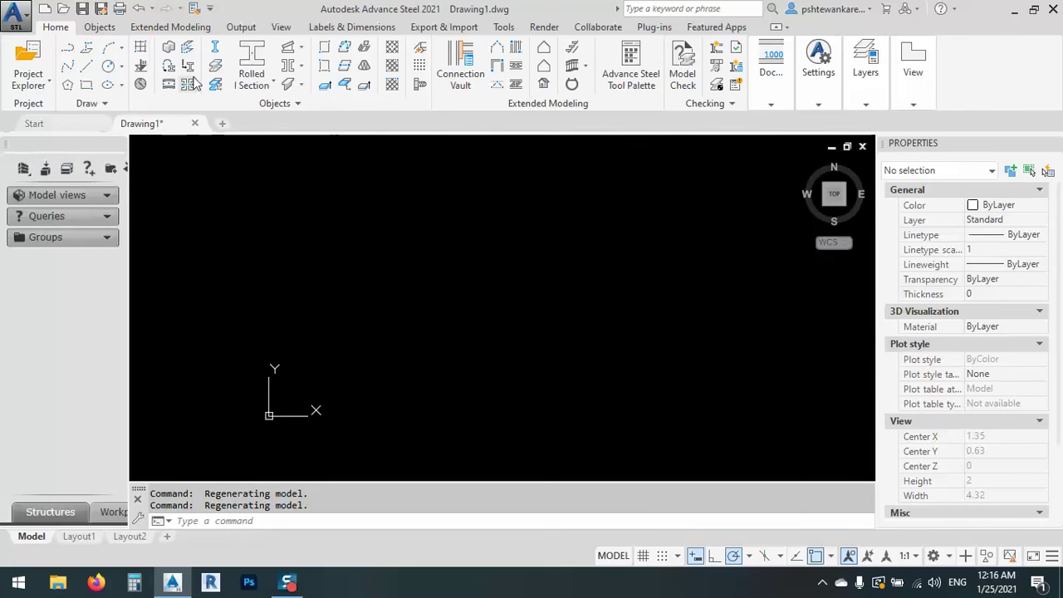
click(141, 48)
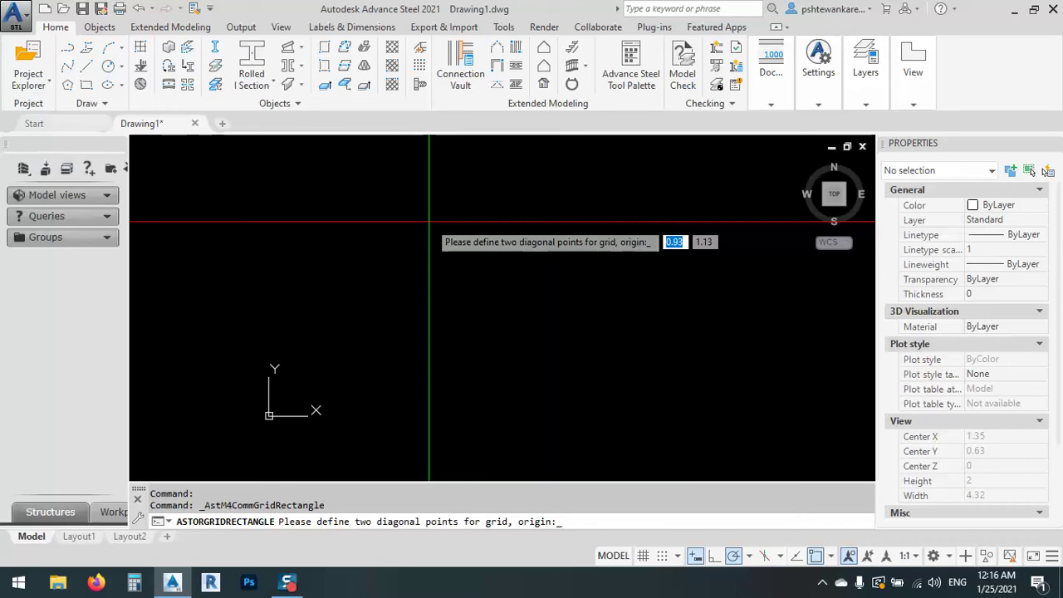
key(Return)
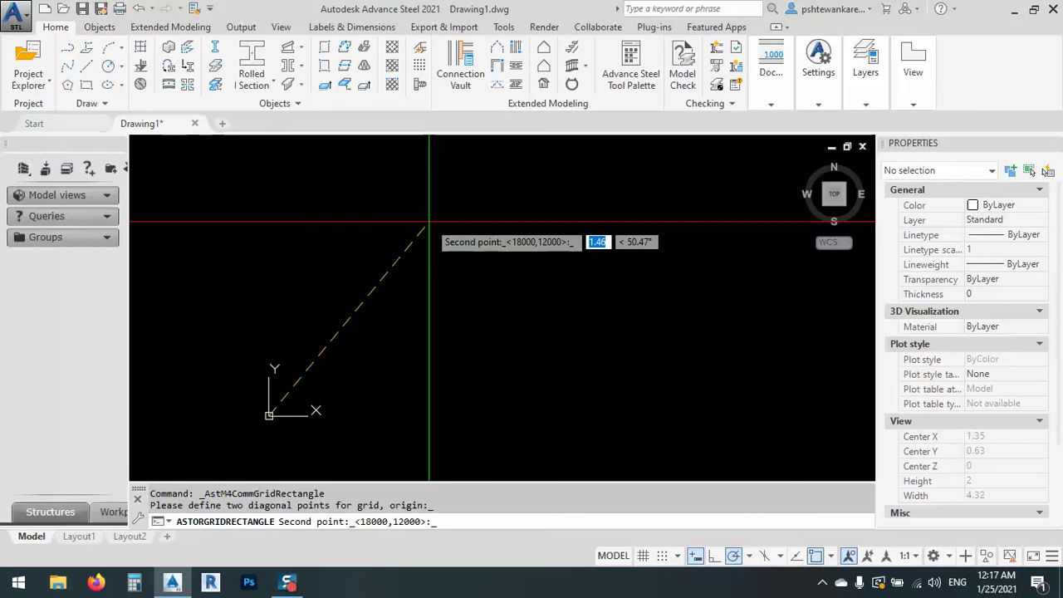
text(60000)
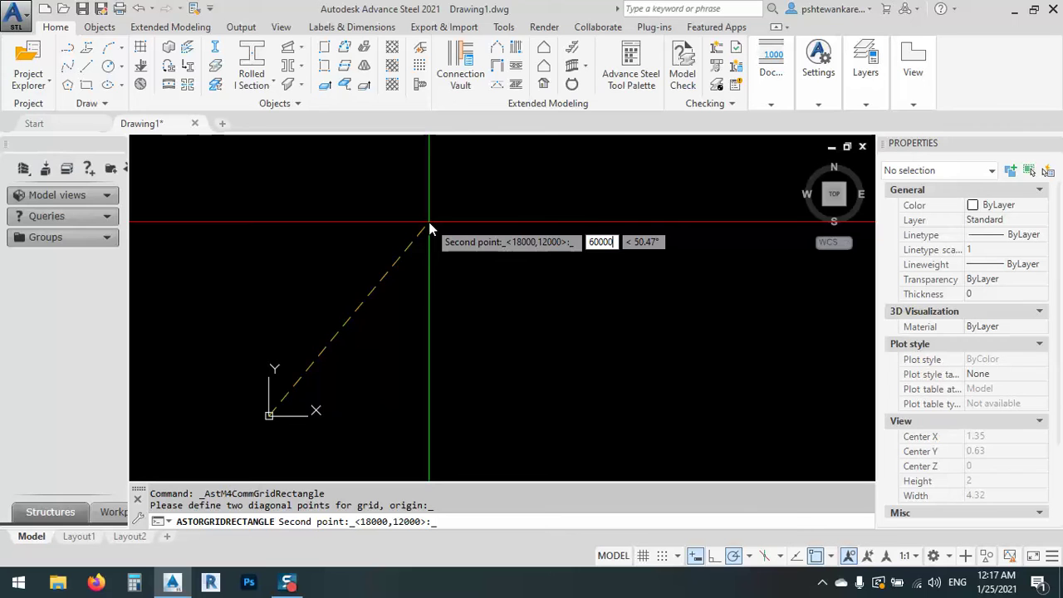
key(Tab)
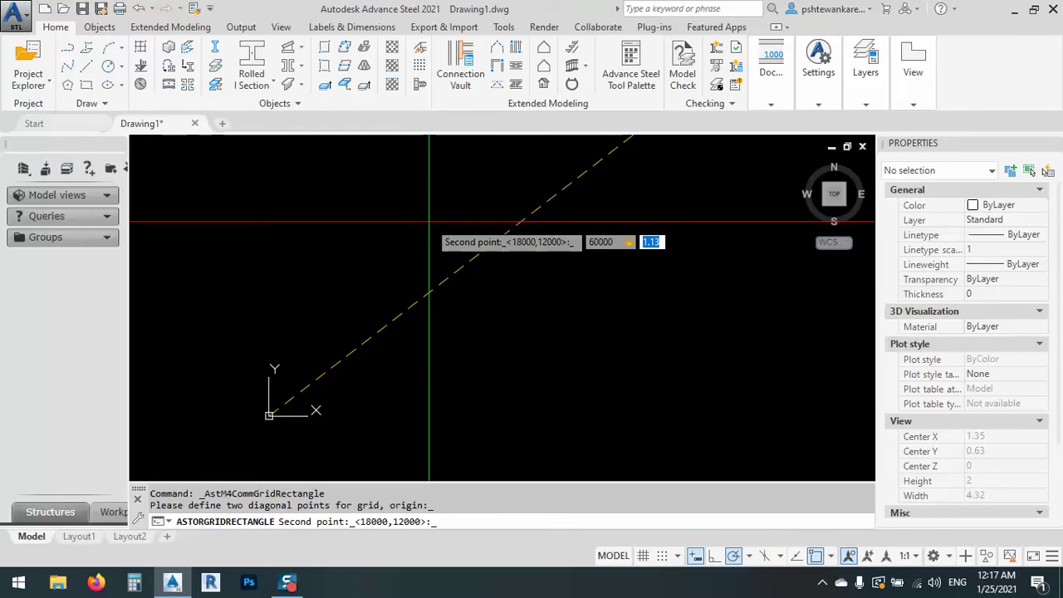
text(50000)
key(Return)
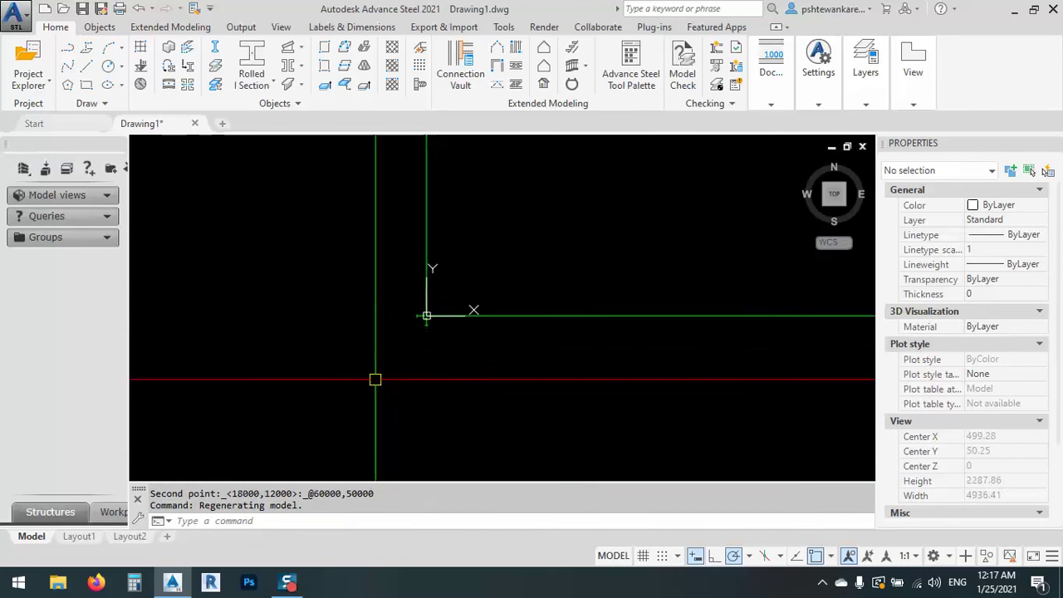
Step: Move both axis groups of the grid up and to the right, away from the coordinate origin
scroll(487, 320, down, 5)
scroll(487, 320, up, 3)
middle_drag(448, 333, 487, 320)
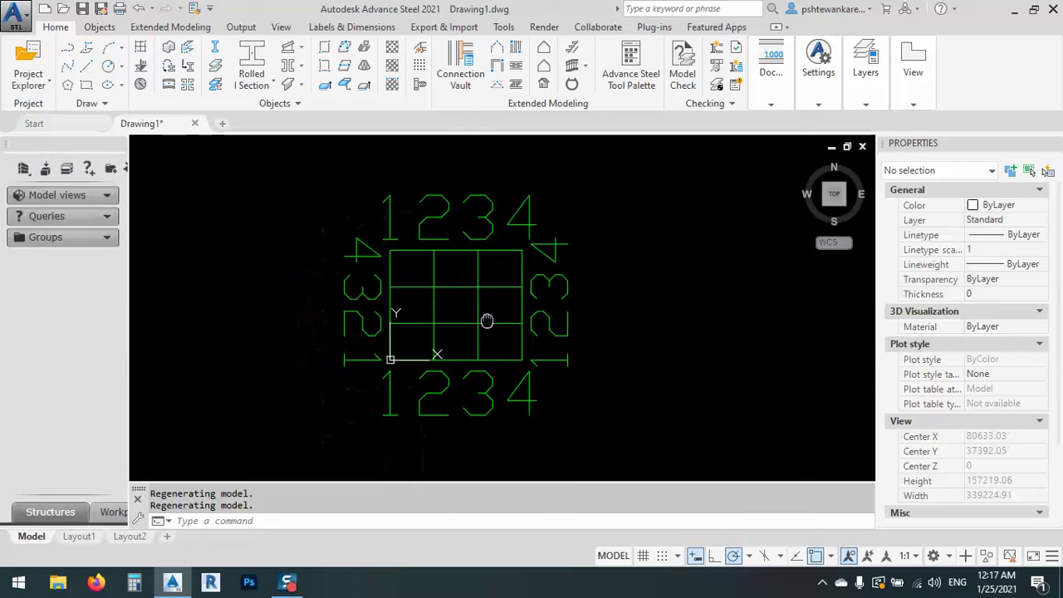
click(662, 202)
click(356, 325)
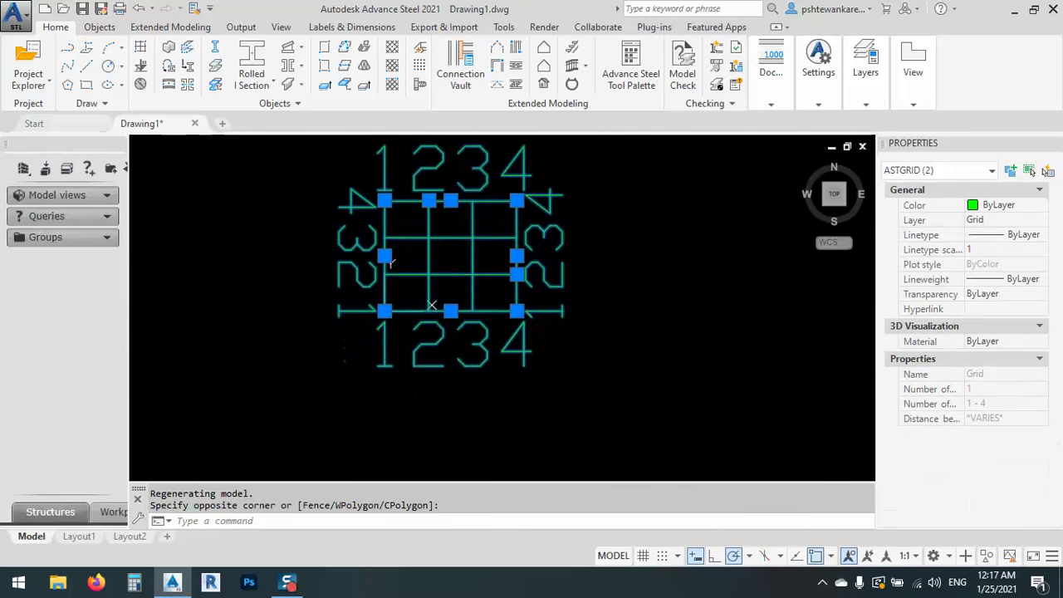
text(m)
key(Return)
click(478, 405)
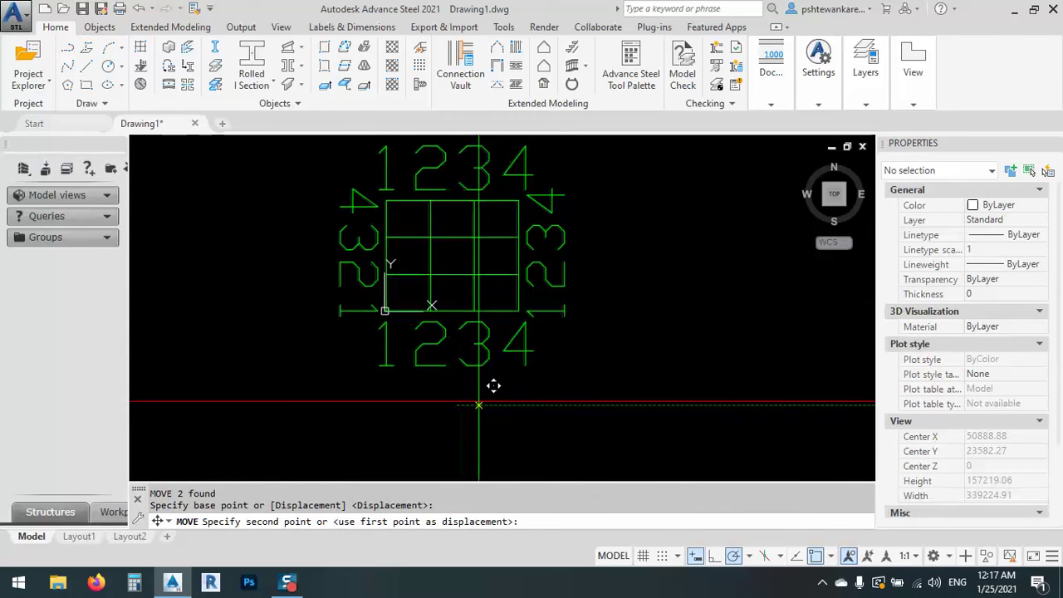
click(537, 310)
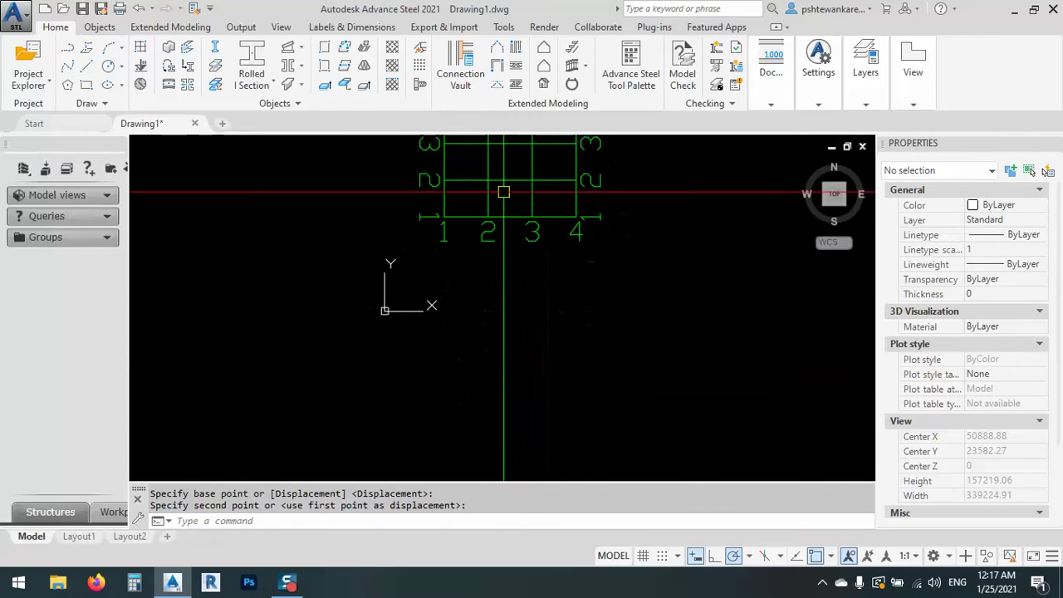
Step: Check the total size and sequence settings in the properties of the grid's vertical axes
scroll(504, 192, up, 4)
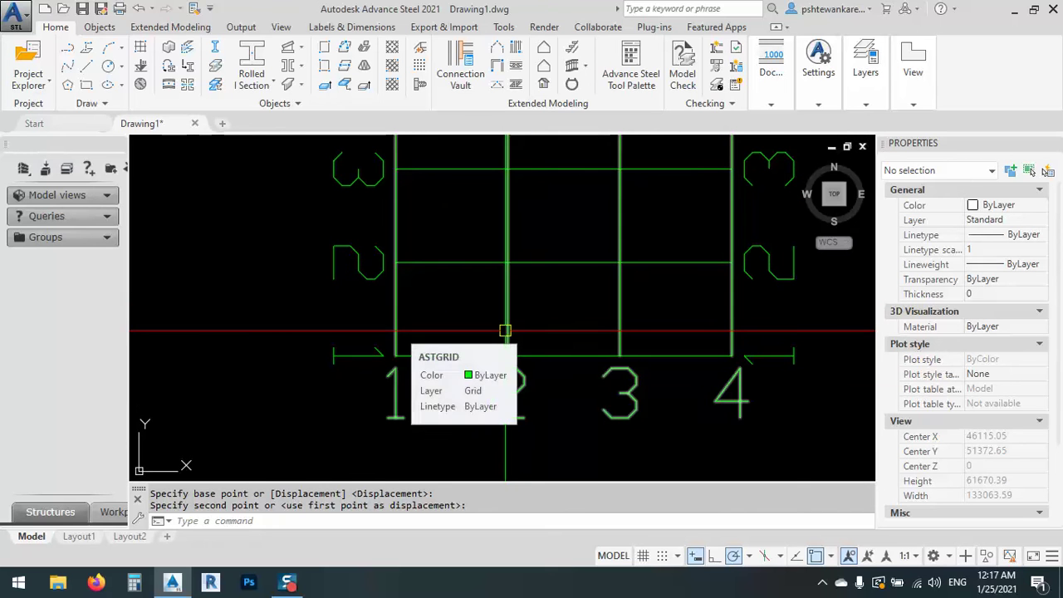
middle_drag(505, 331, 549, 311)
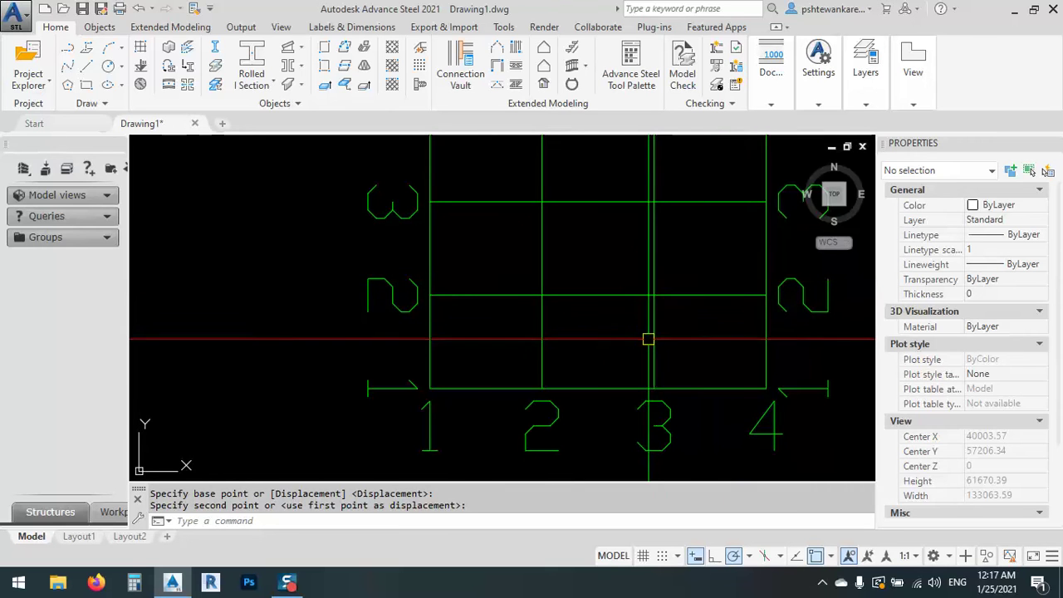
click(650, 338)
double_click(649, 338)
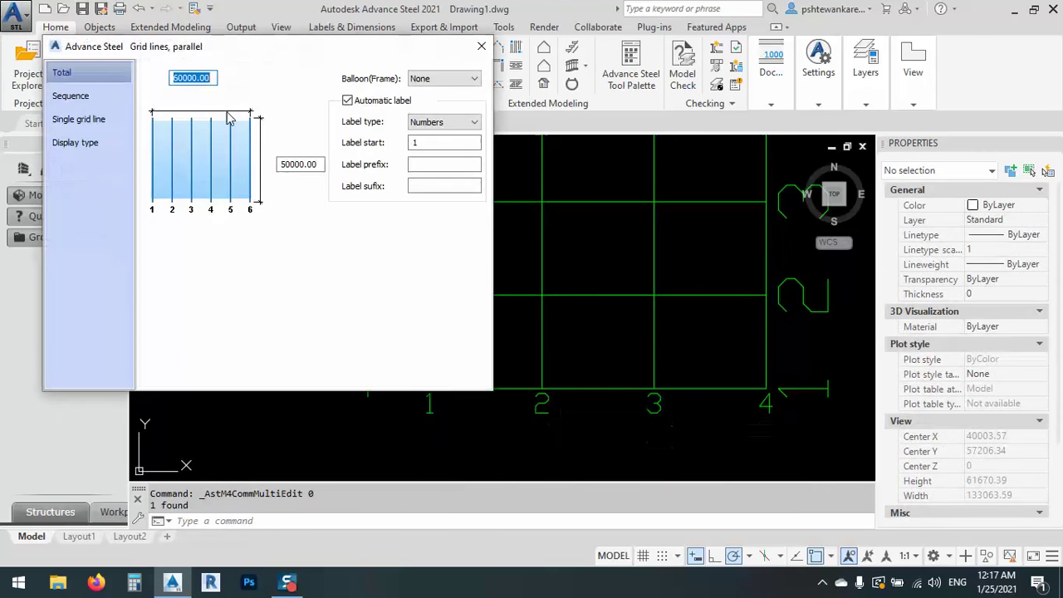
click(98, 96)
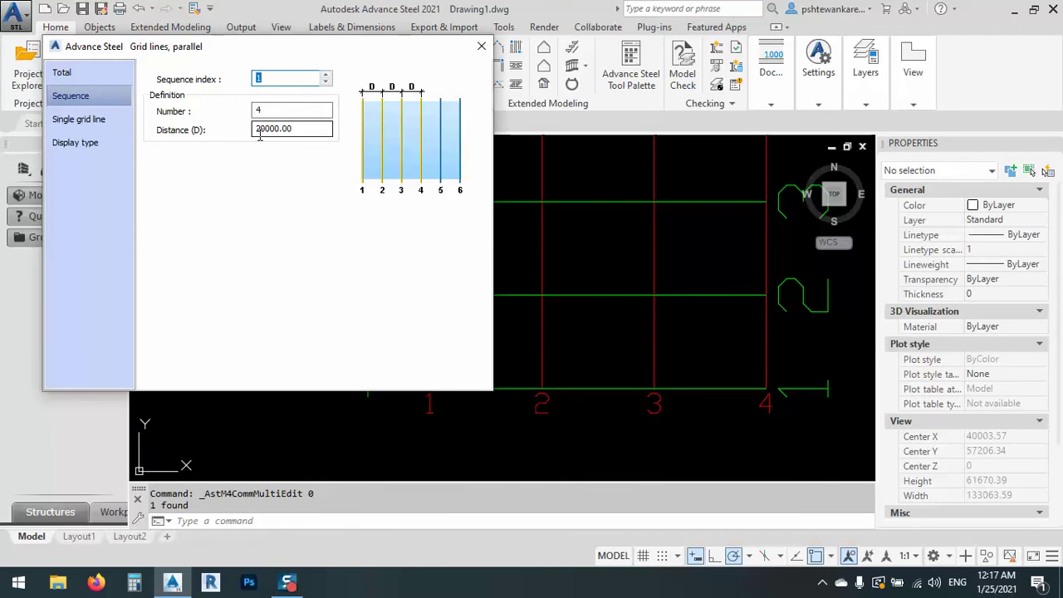
click(481, 46)
Step: Examine the spacing of axes 1 to 4 along the grid's lower edge
middle_drag(497, 284, 472, 295)
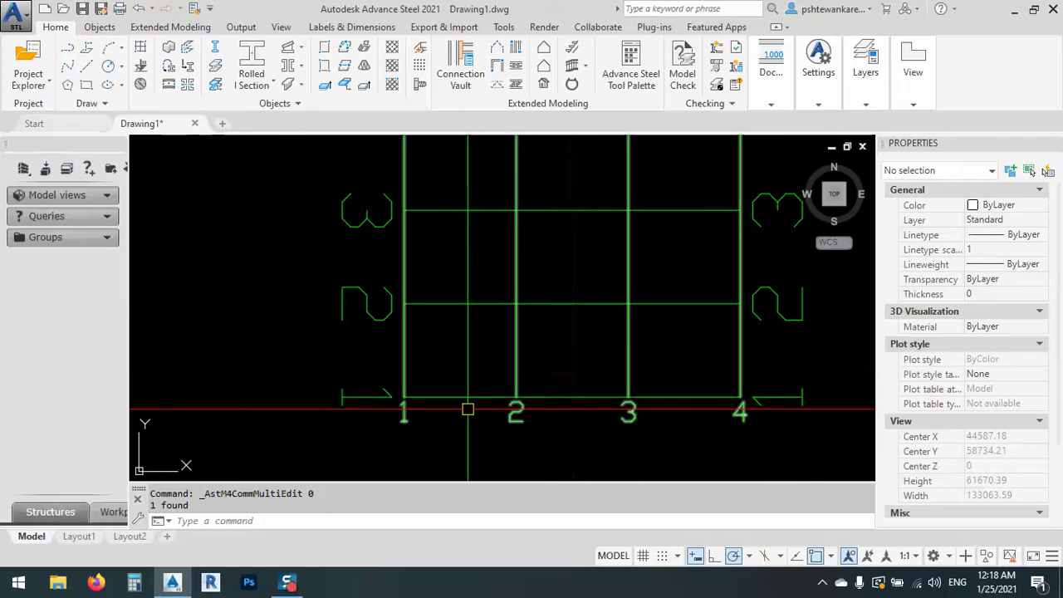
scroll(475, 407, up, 2)
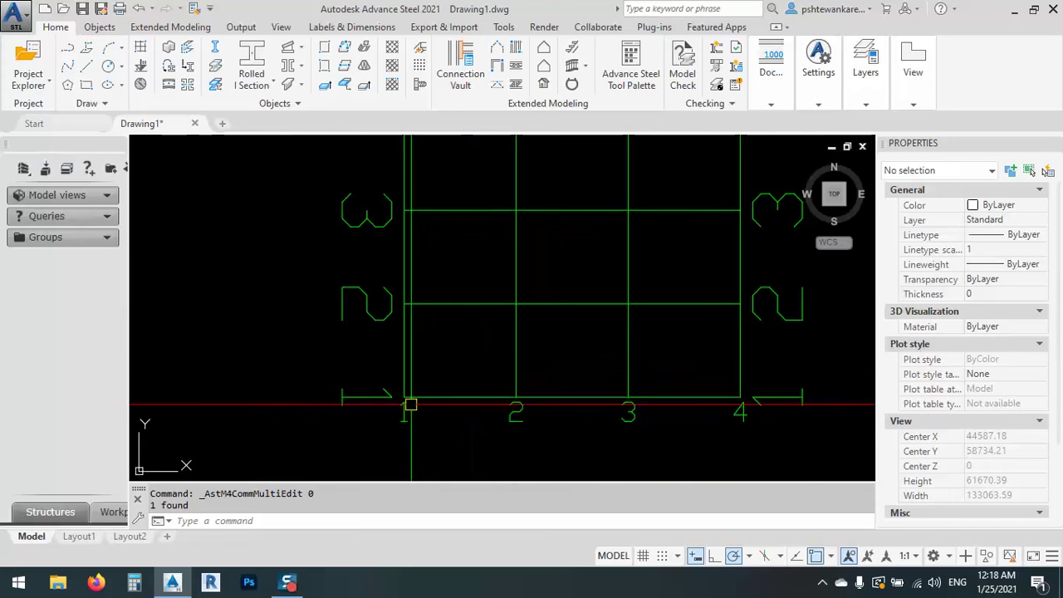
scroll(475, 385, down, 2)
scroll(487, 359, up, 4)
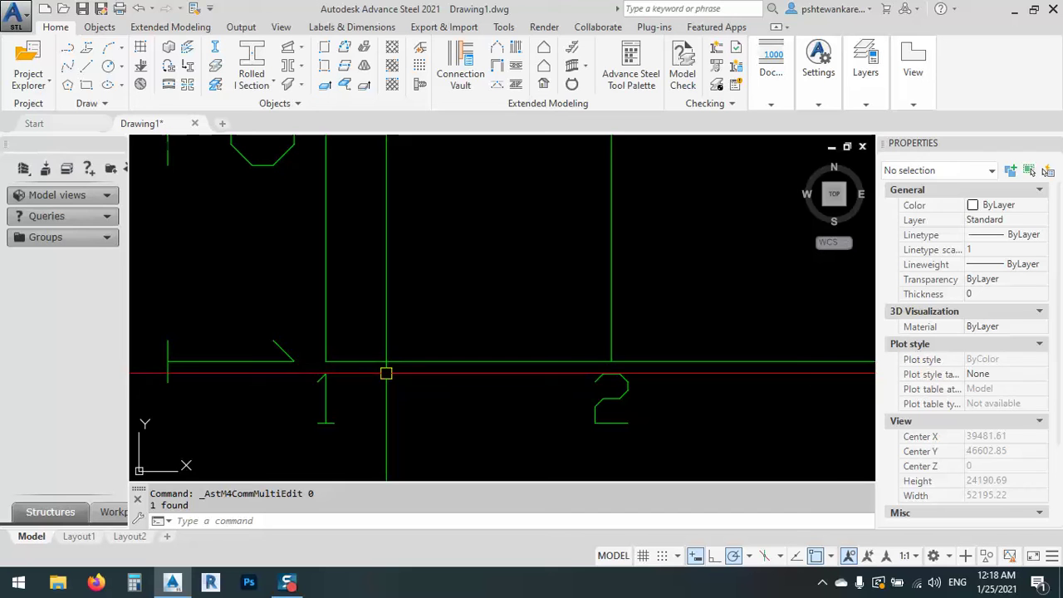
scroll(393, 371, down, 2)
middle_drag(484, 356, 484, 340)
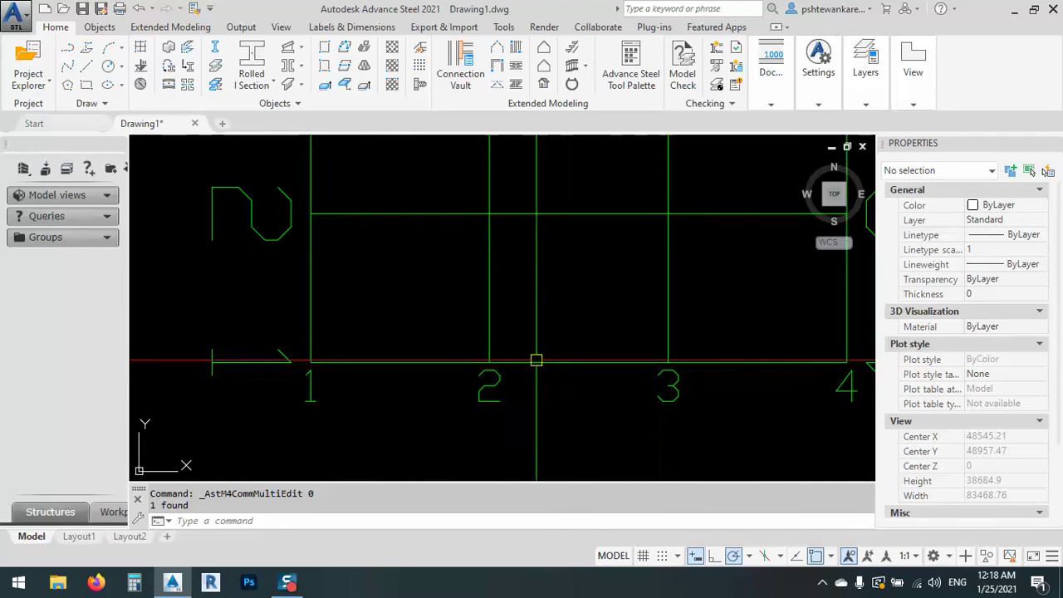
middle_drag(548, 296, 531, 351)
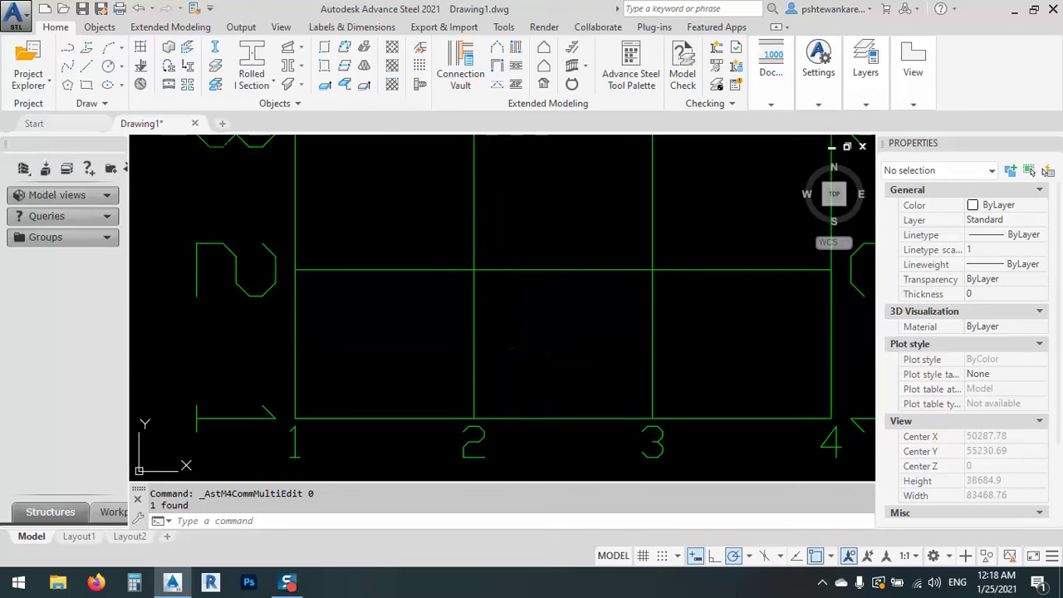
mouse_move(493, 343)
middle_down()
mouse_move(441, 360)
mouse_move(532, 383)
middle_up()
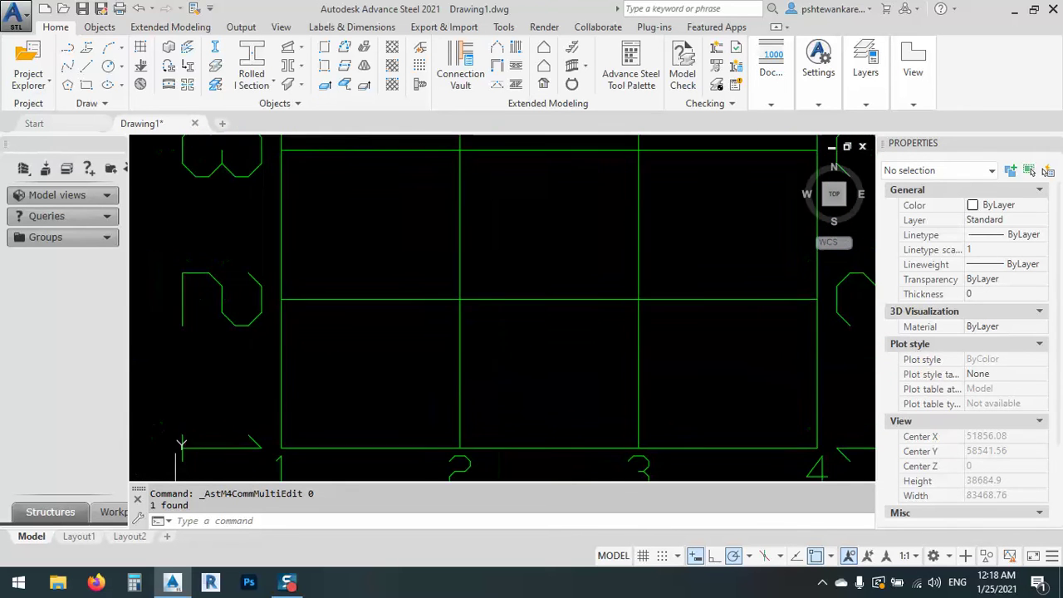
Step: Set the display type of the vertical grid axes to Single axes
scroll(624, 370, down, 4)
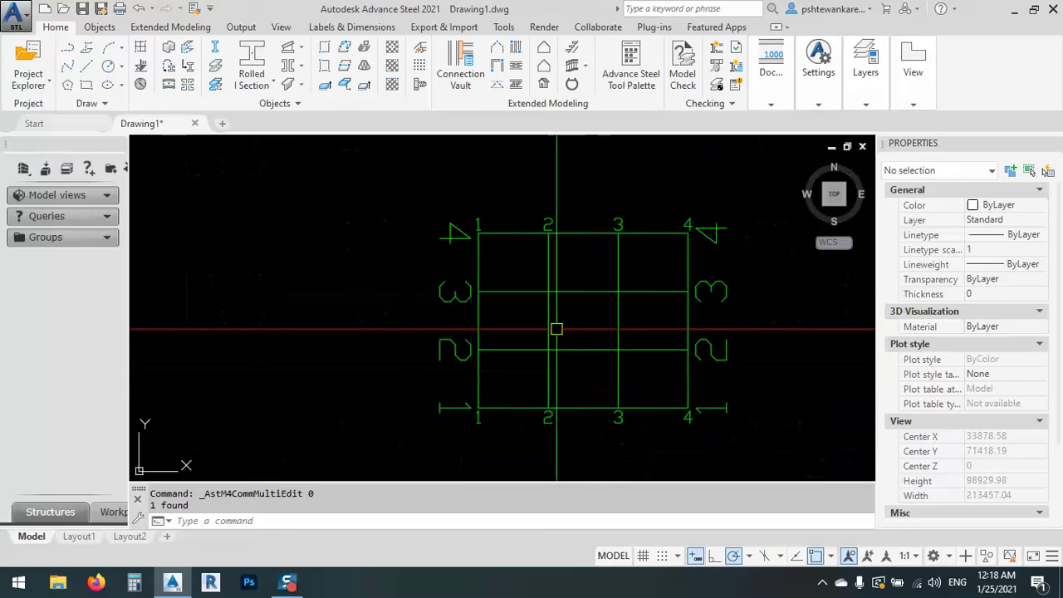
double_click(552, 329)
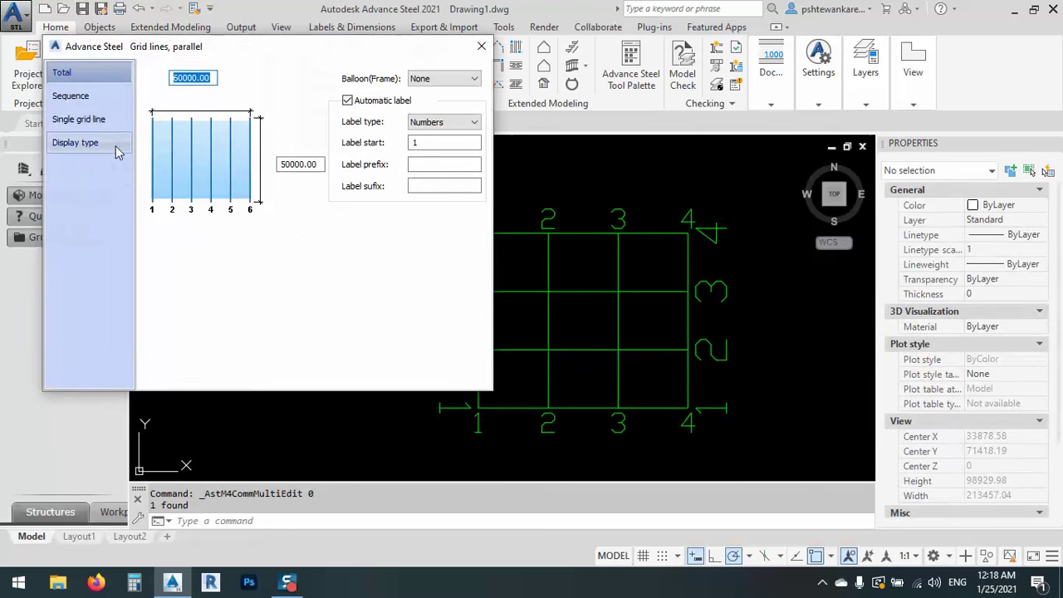
click(85, 147)
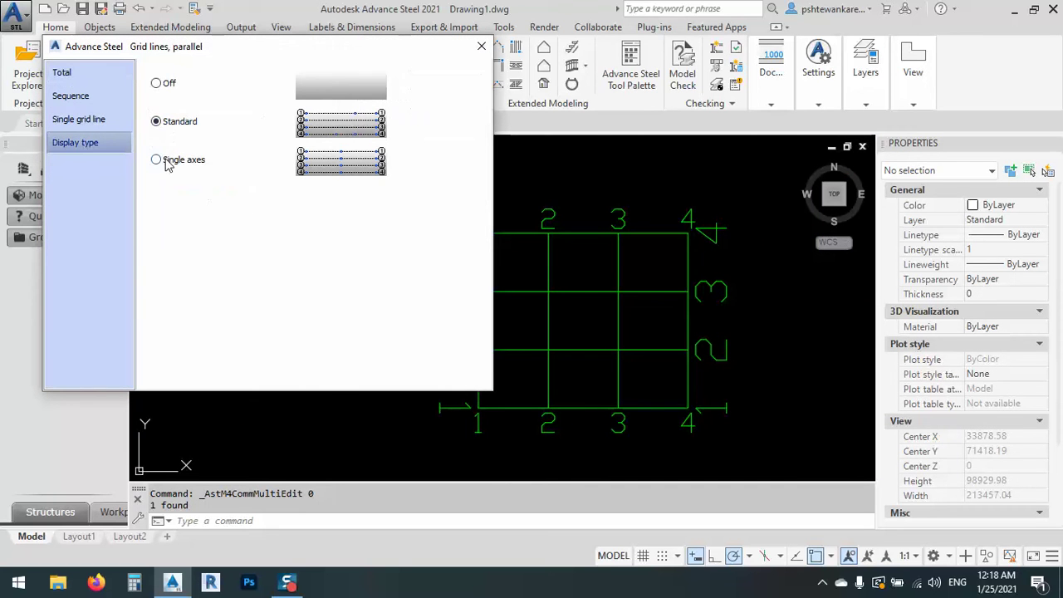
click(481, 45)
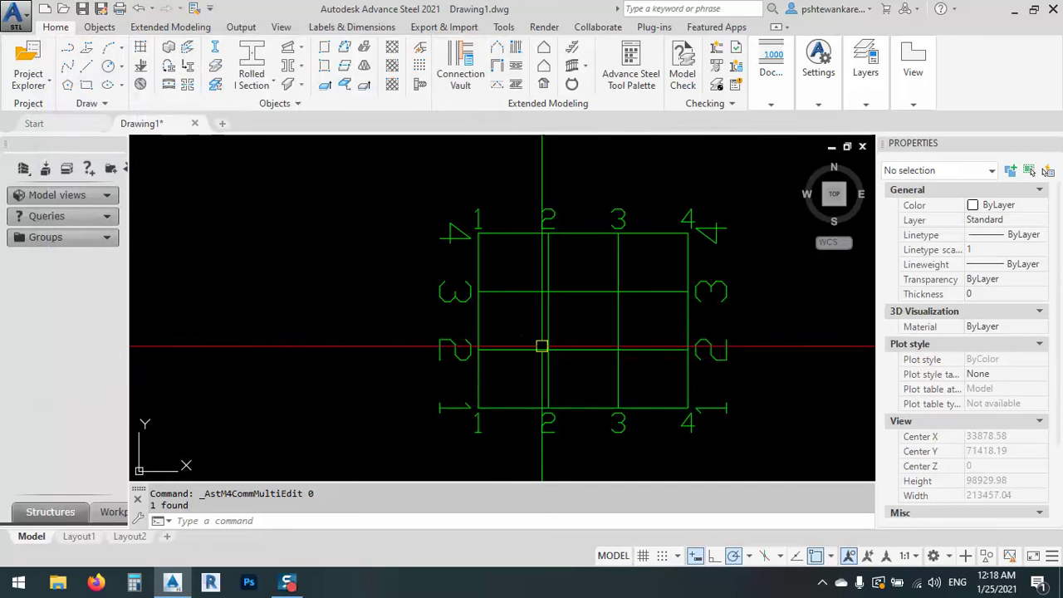
Step: Shift vertical axis 2 and vertical axis 3 each by 5000 toward axis 1
click(548, 321)
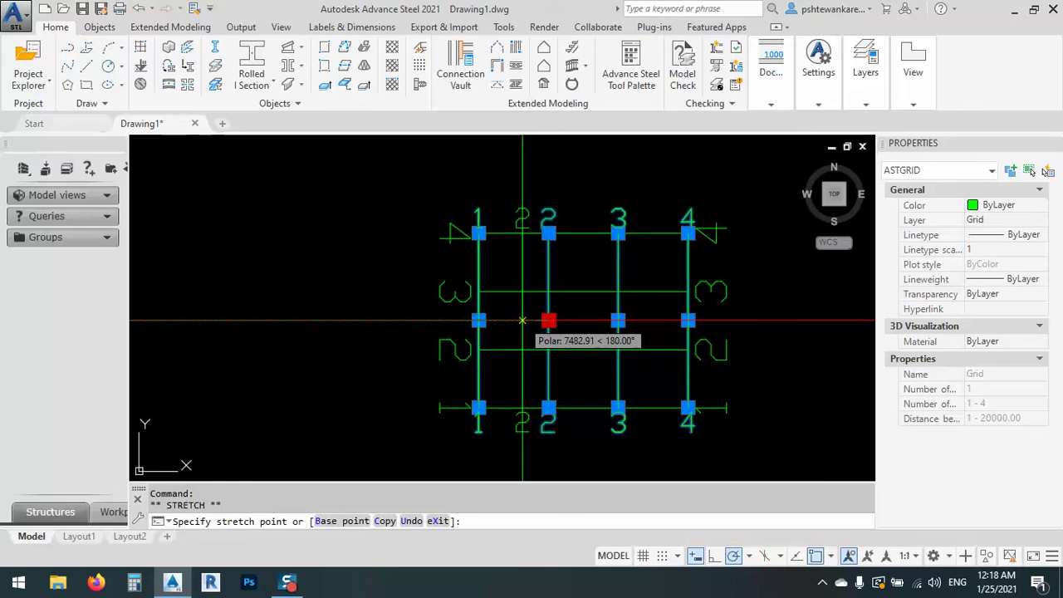
text(500)
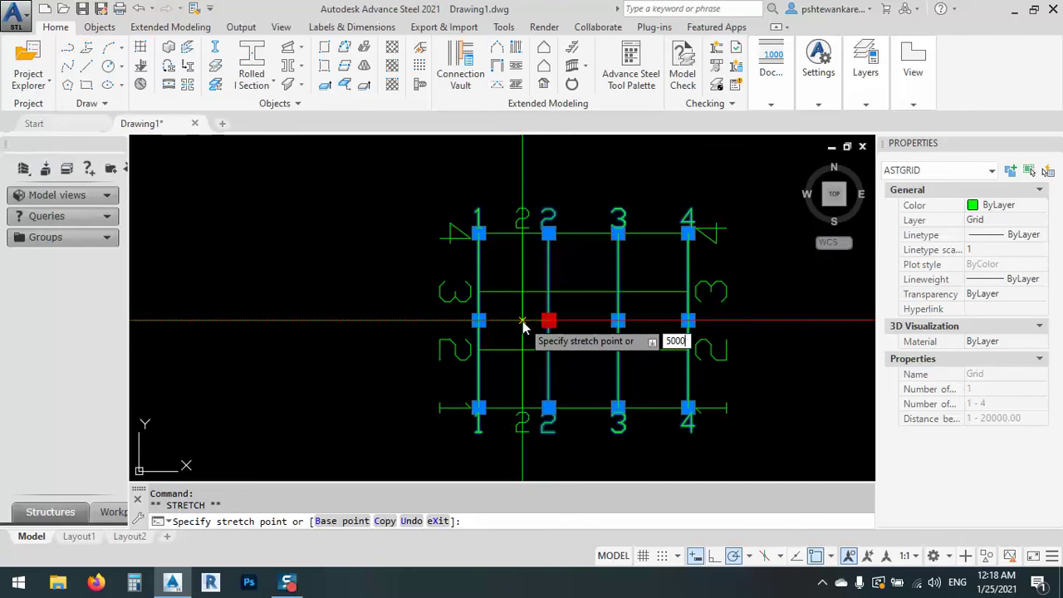
text(0)
key(Return)
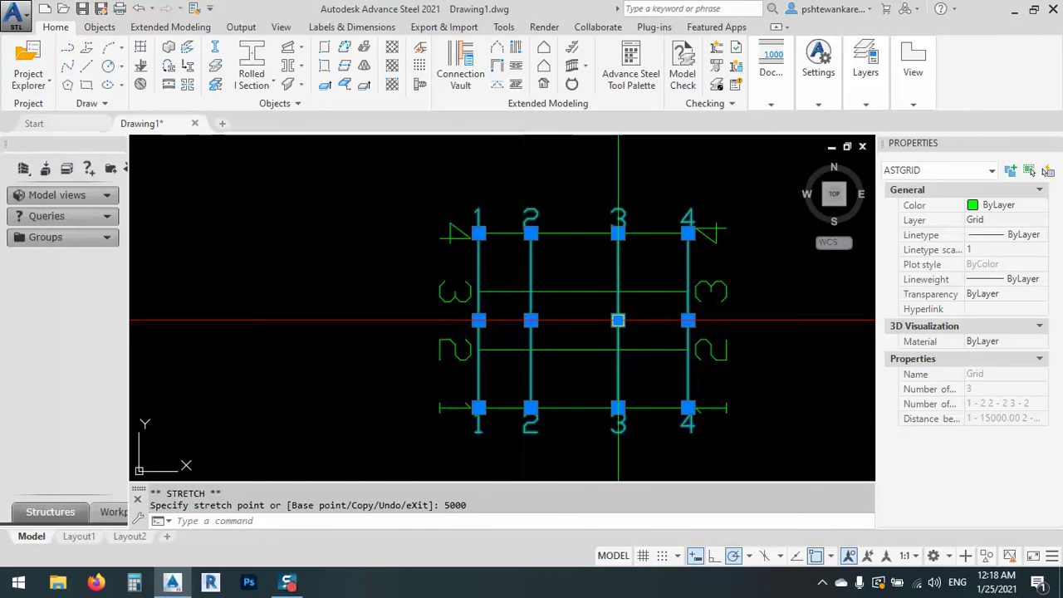
click(618, 320)
text(5000)
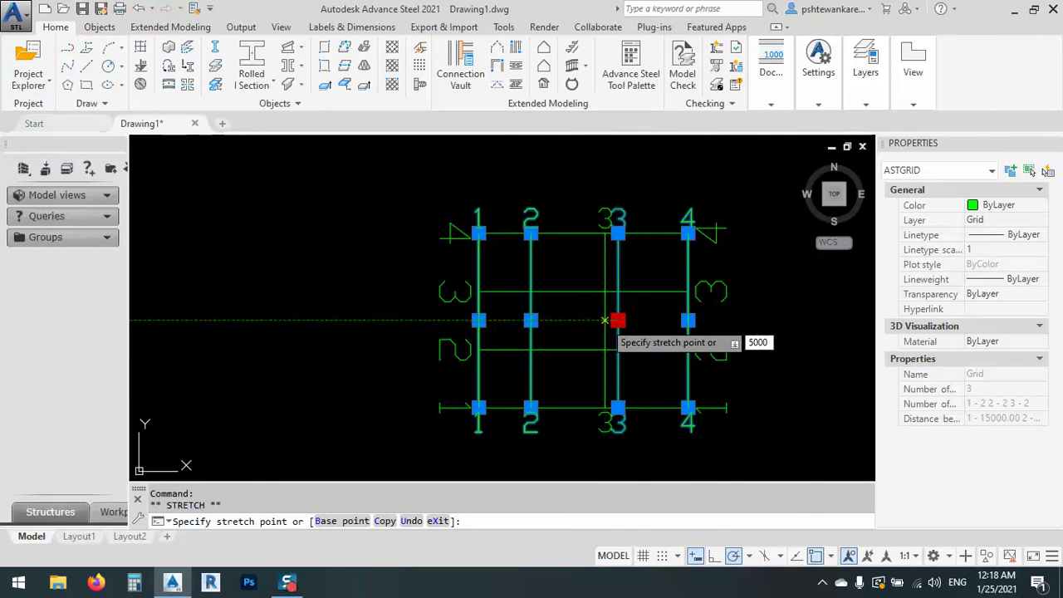
key(Return)
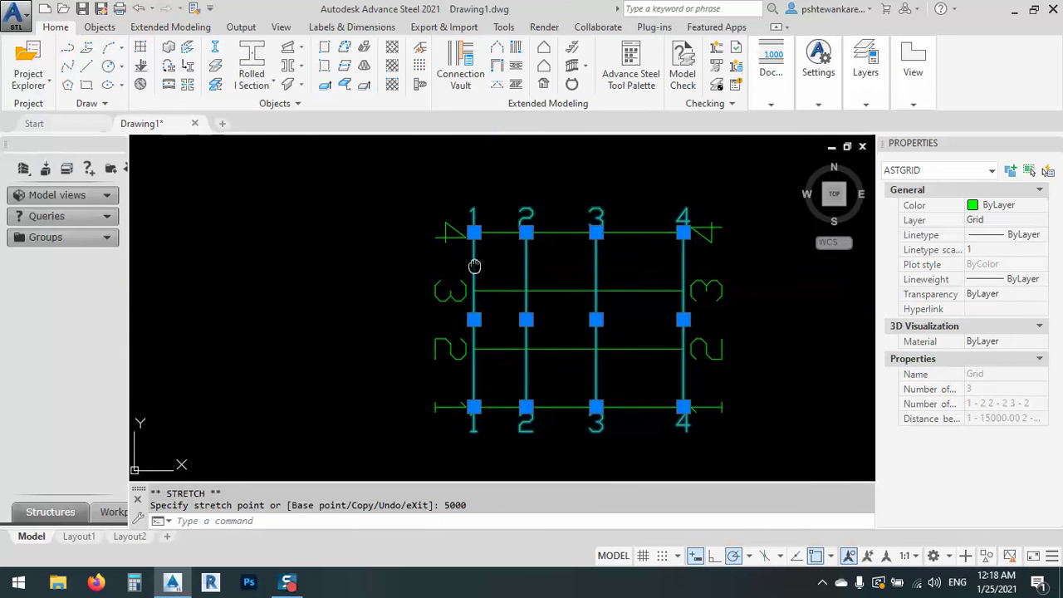
key(Escape)
Step: Add an aligned dimension between vertical axes 1 and 2, placed below the grid
middle_drag(474, 260, 462, 257)
middle_drag(499, 407, 482, 360)
text(DAL)
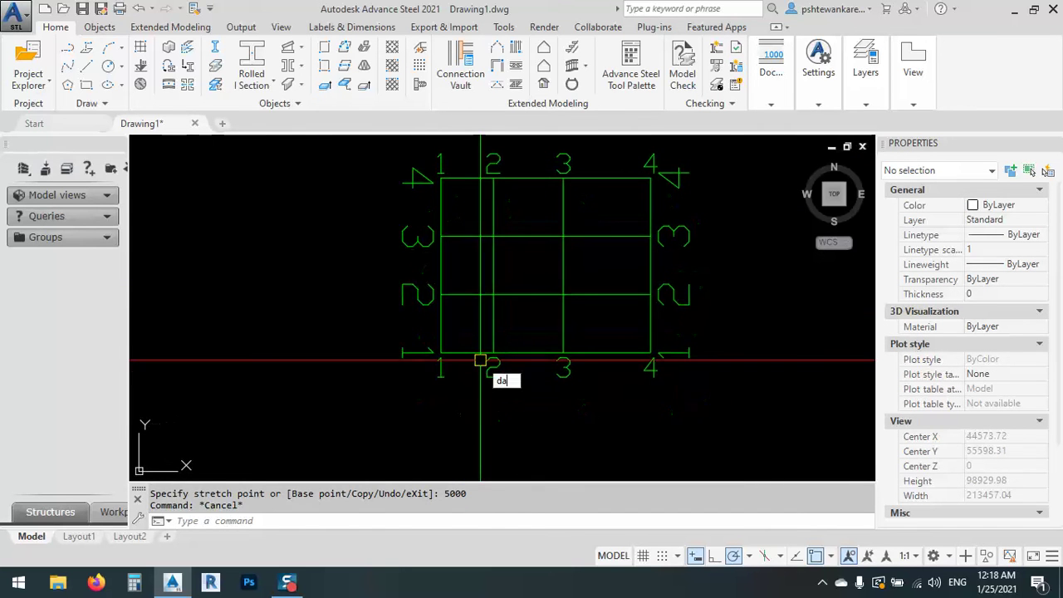
key(Return)
click(441, 352)
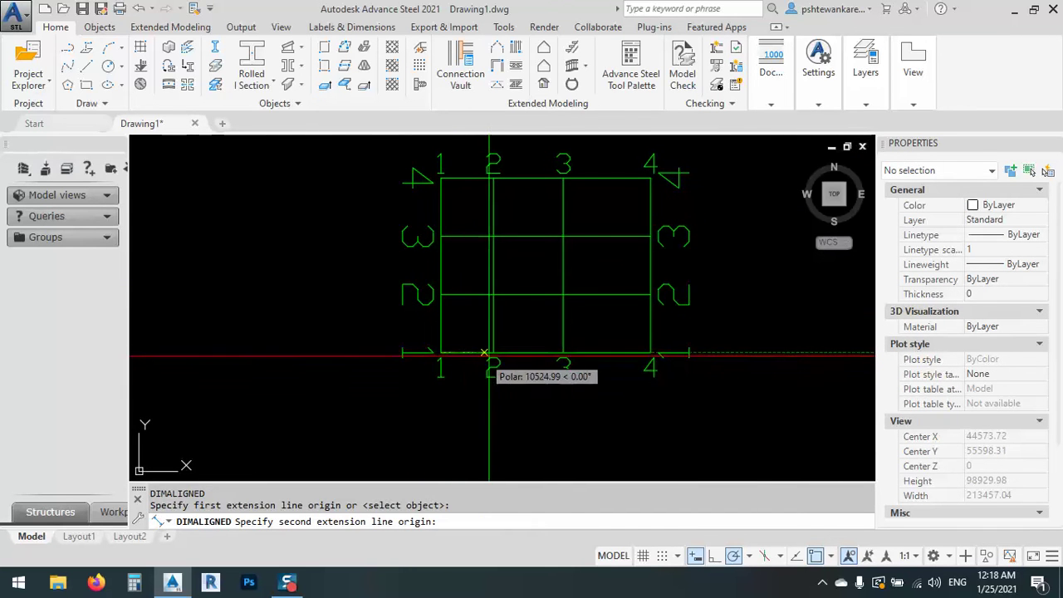
click(493, 353)
click(485, 372)
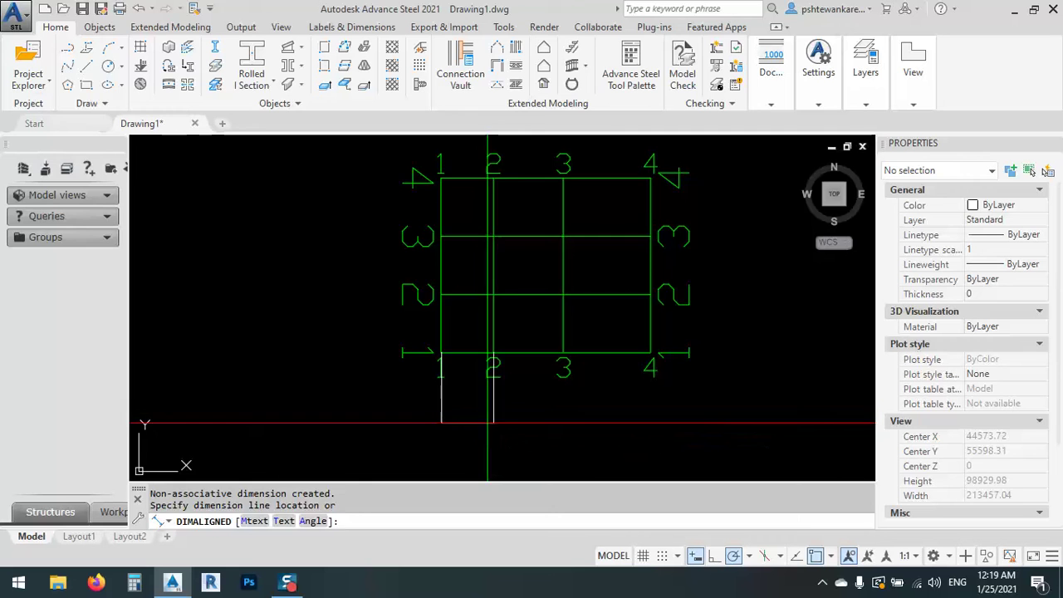
Step: Continue the aligned dimension below the grid from vertical axis 2 to axis 3 and on to axis 4
scroll(474, 432, up, 6)
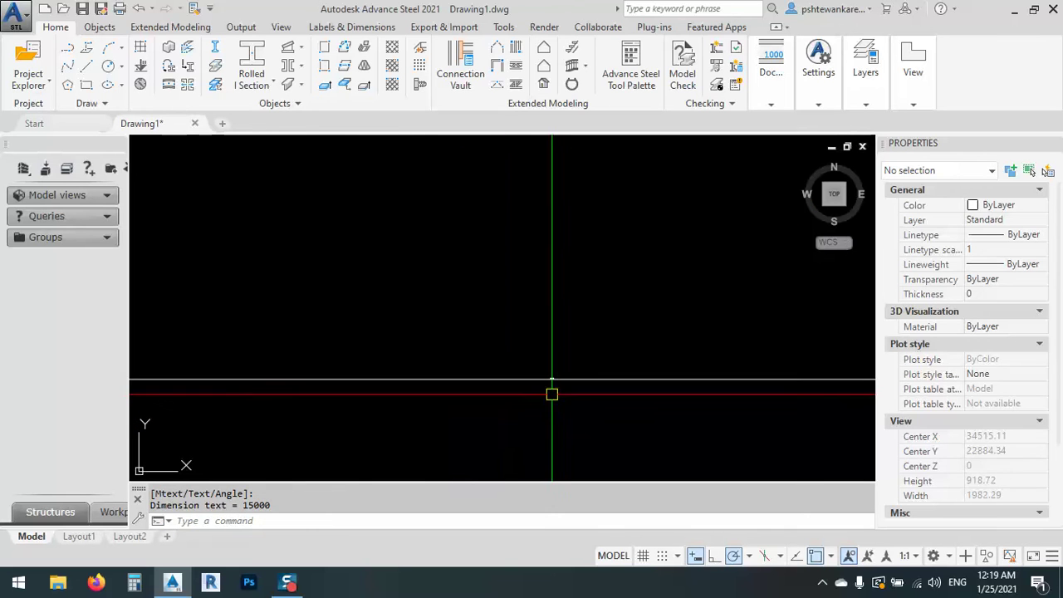
click(526, 369)
click(488, 404)
scroll(556, 379, down, 5)
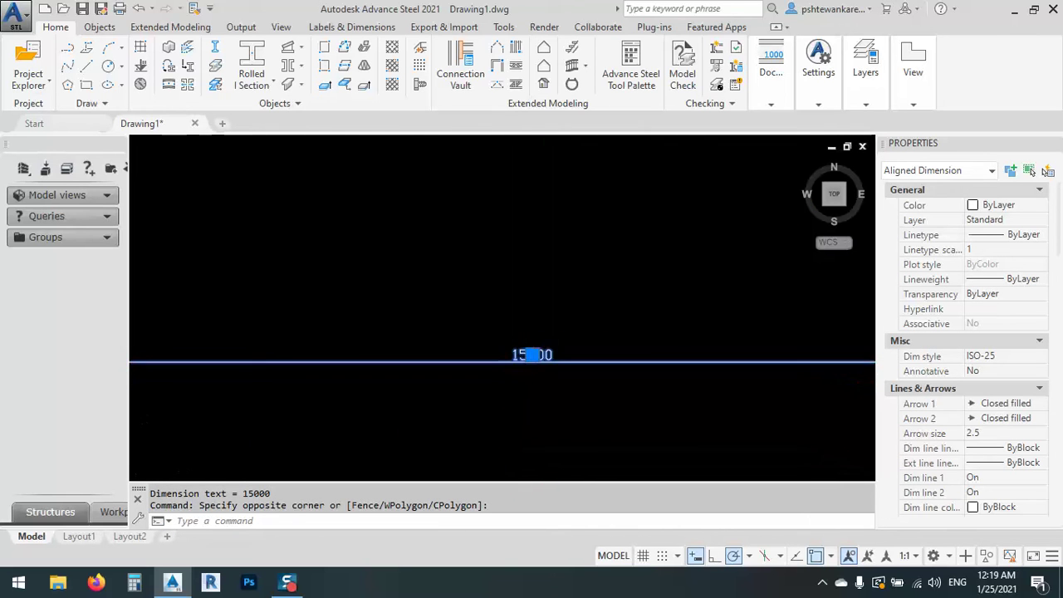
scroll(417, 361, down, 5)
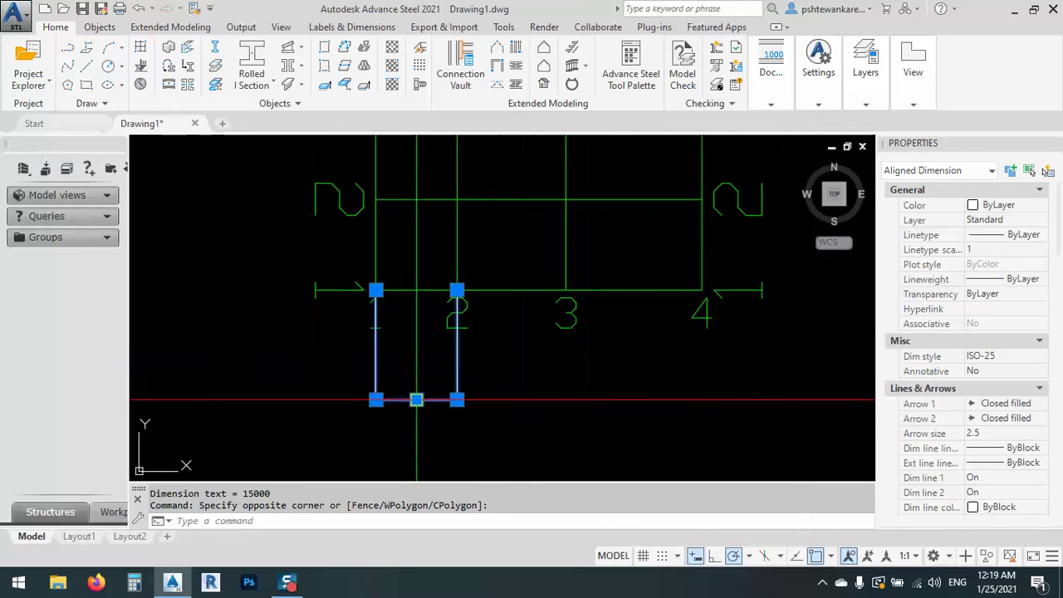
text(c)
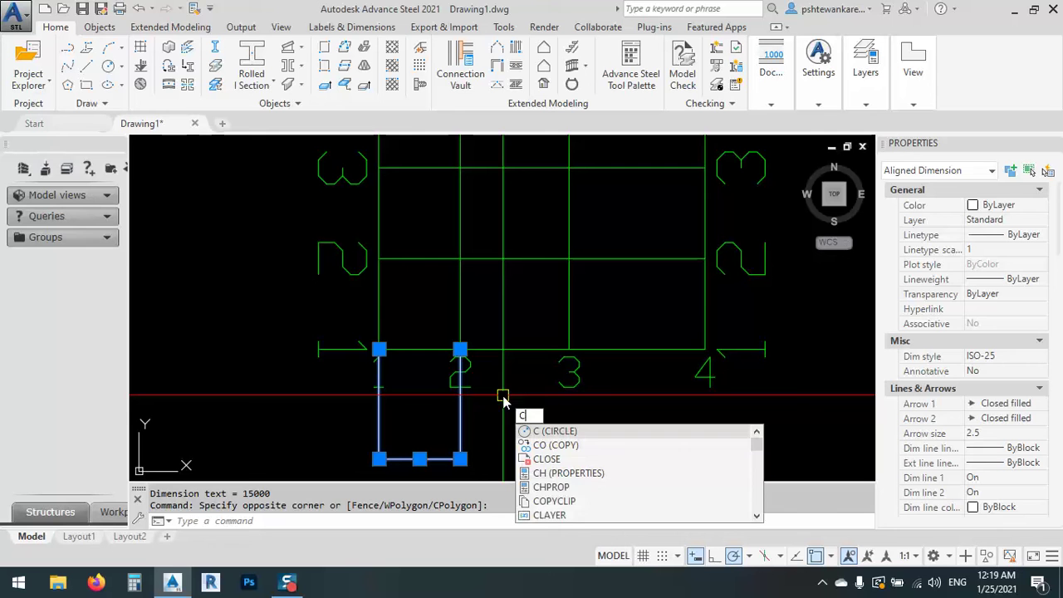
key(BackSpace)
text(dco)
key(Return)
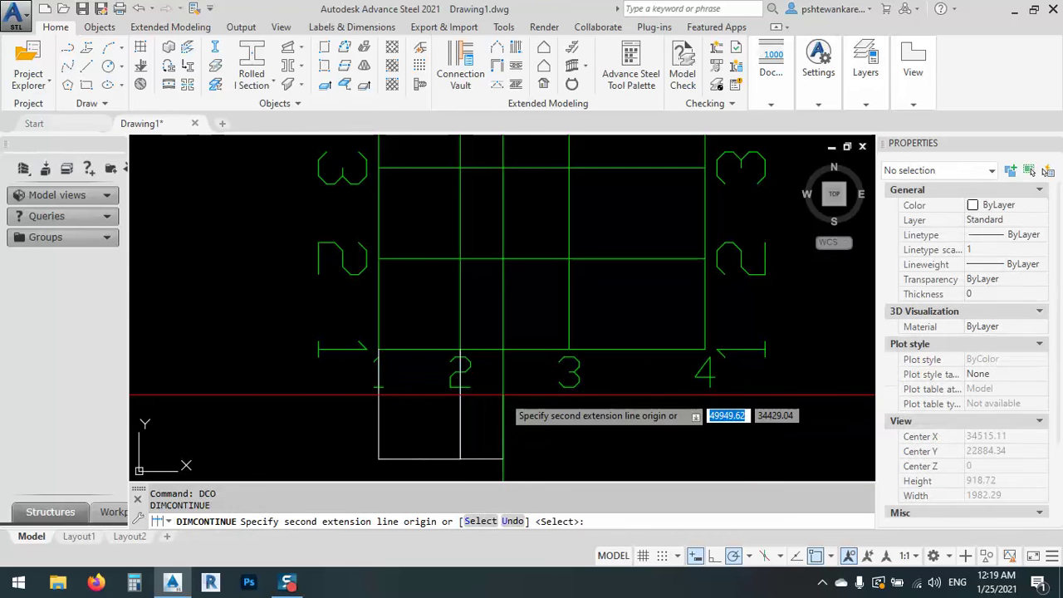
click(569, 349)
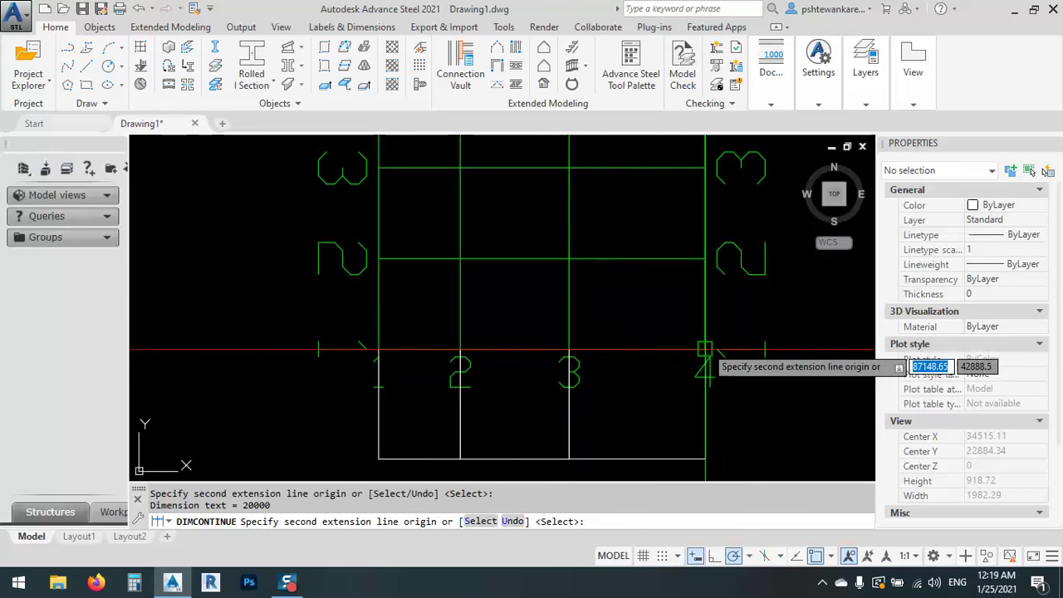
click(674, 416)
key(Escape)
text(d)
key(Return)
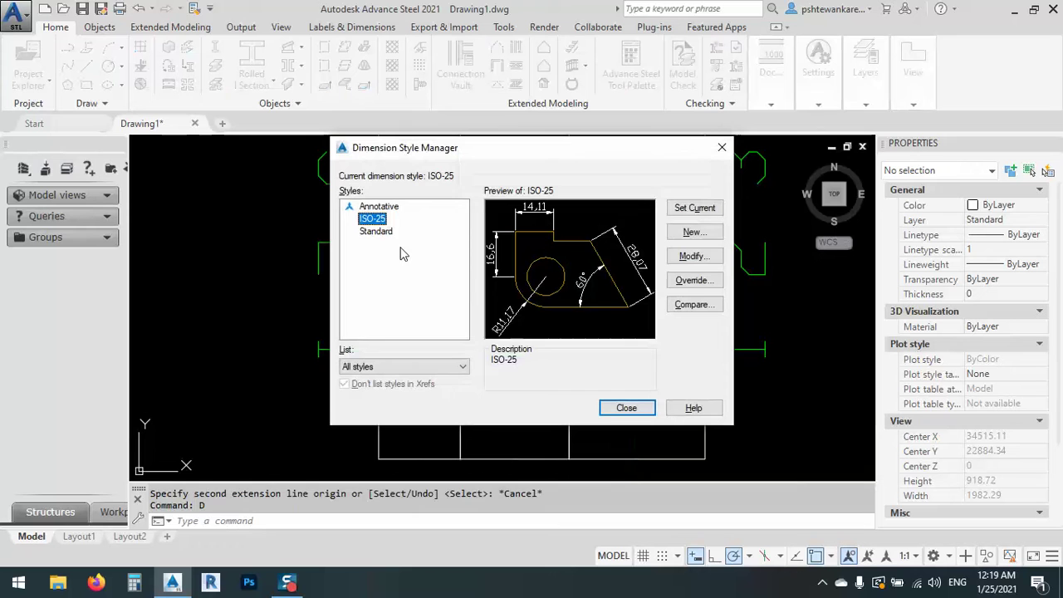
drag(533, 148, 650, 99)
click(834, 102)
mouse_move(822, 108)
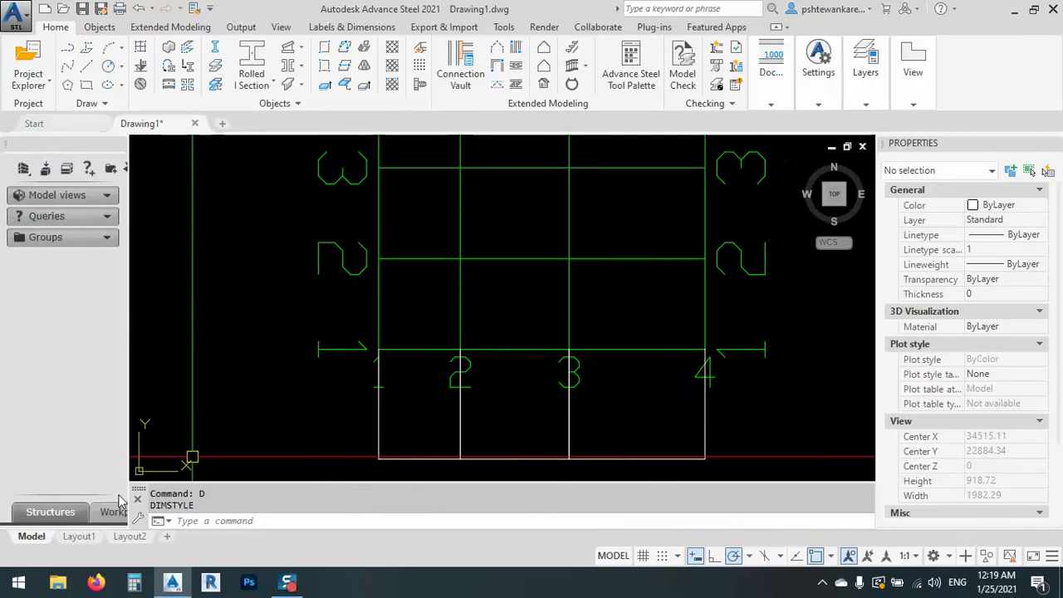
key(Escape)
key(Escape)
Step: Increase the overall scale for dimension features in the ISO-25 dimension style so the bay dimensions are readable
text(d)
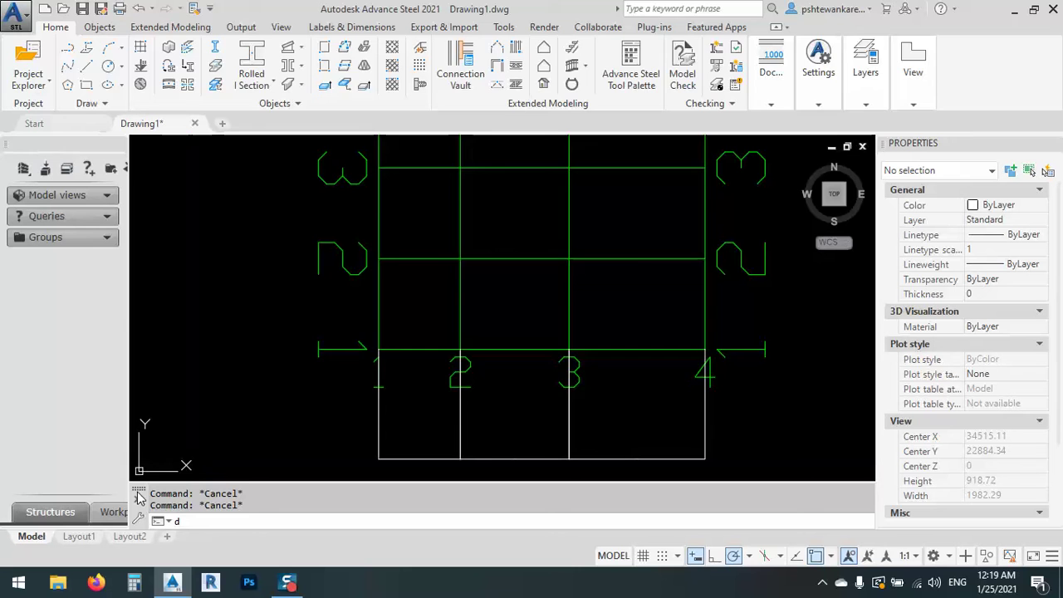
key(Return)
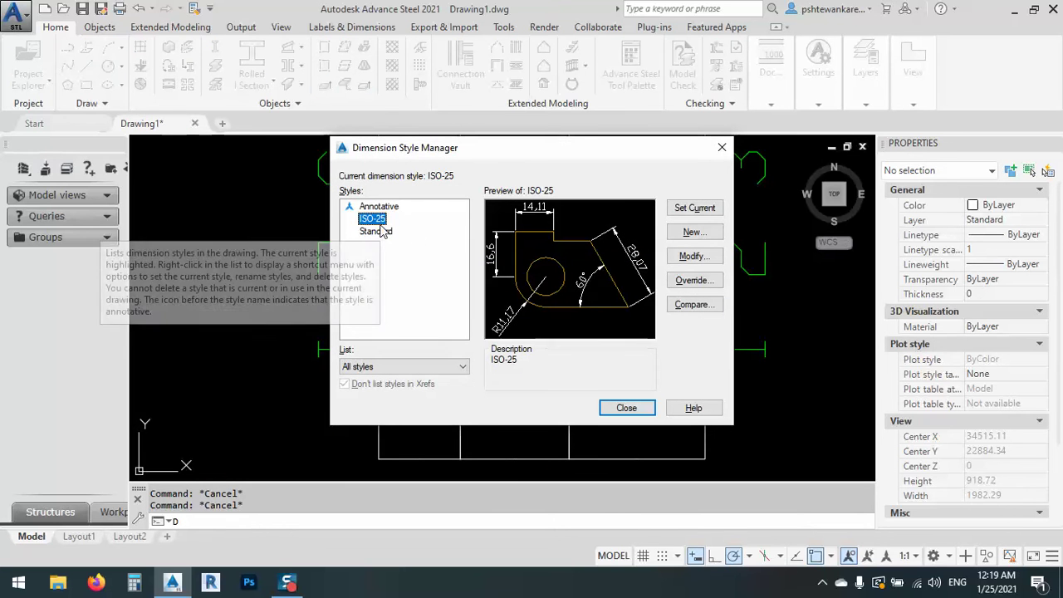
click(683, 257)
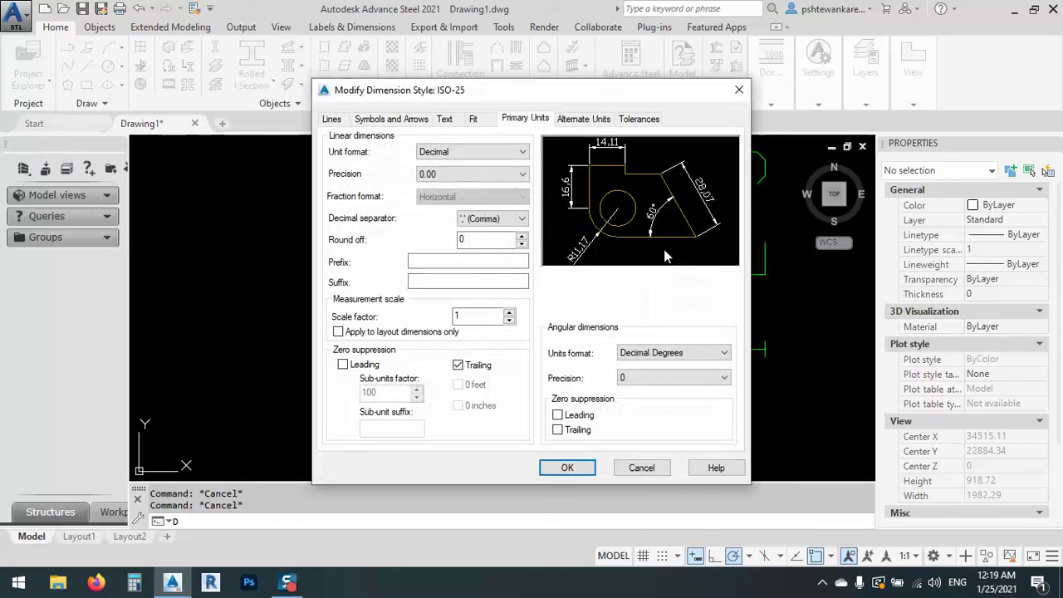
click(484, 121)
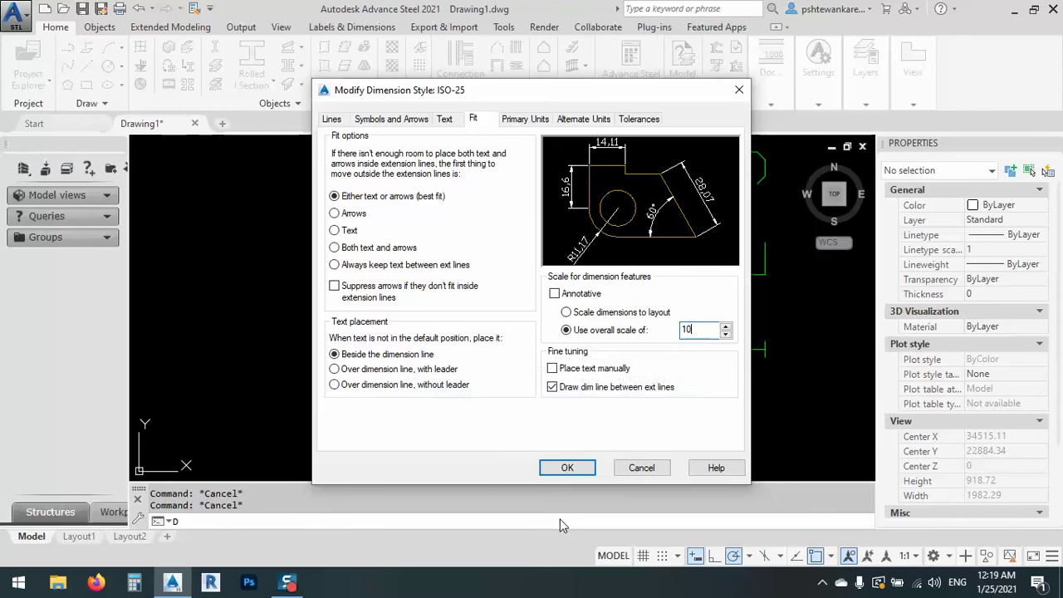
click(567, 468)
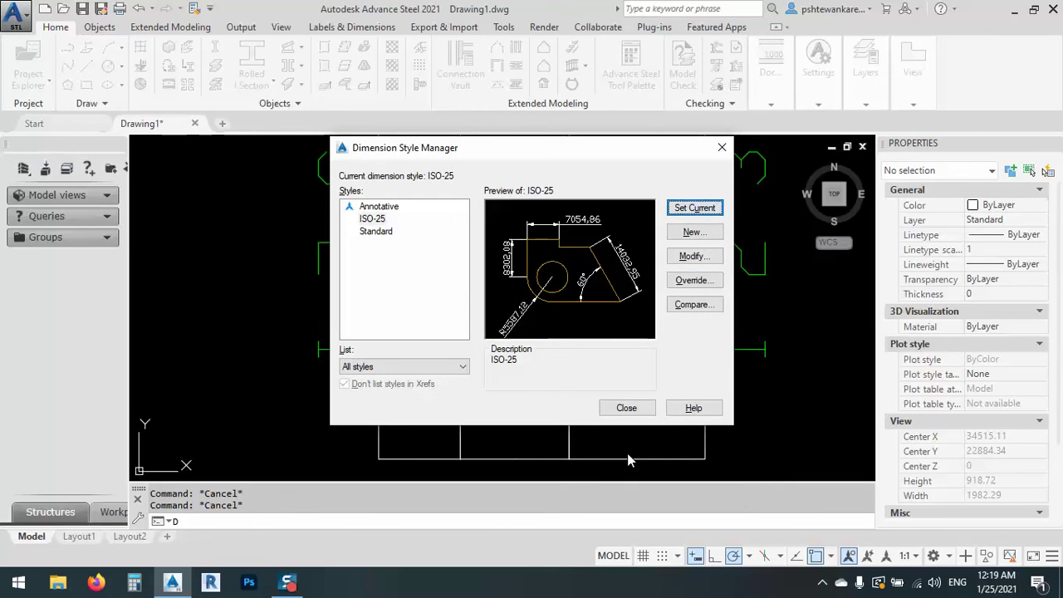
click(626, 408)
middle_drag(474, 425, 474, 373)
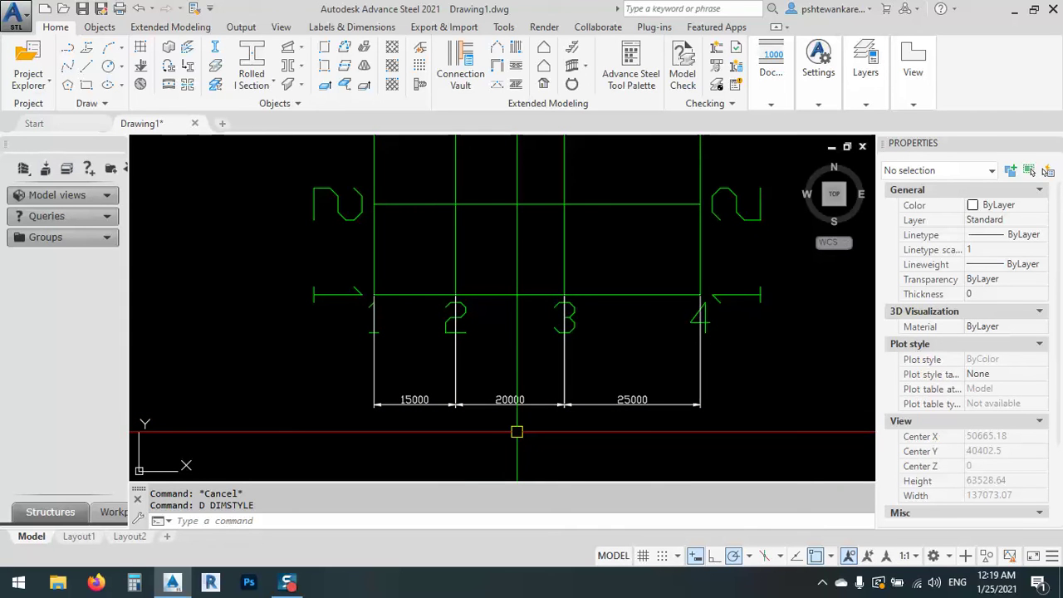
middle_drag(584, 344, 596, 385)
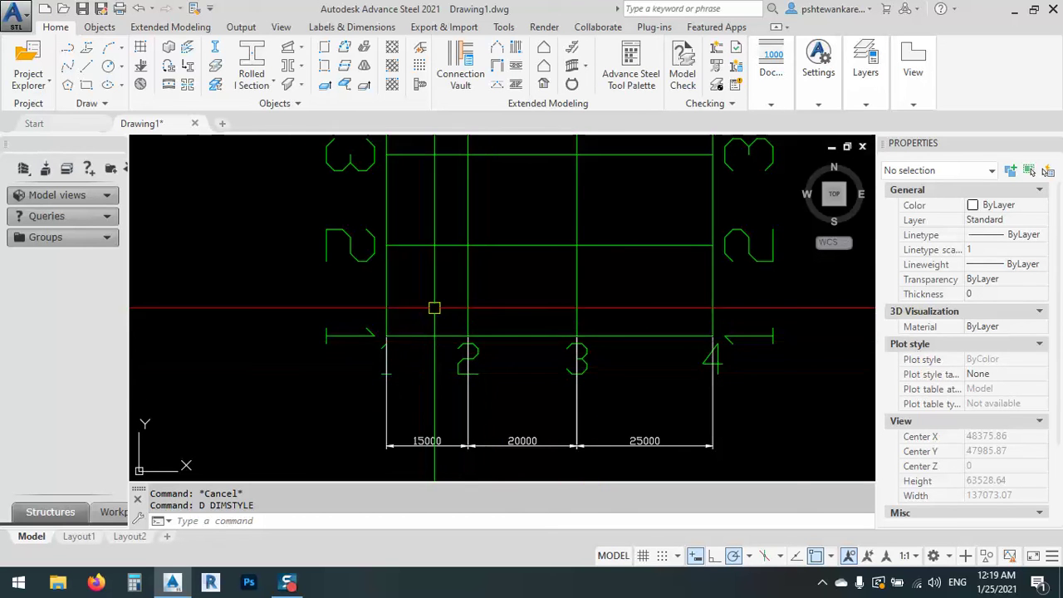
Step: Erase the three bay dimensions below the grid
scroll(446, 321, up, 3)
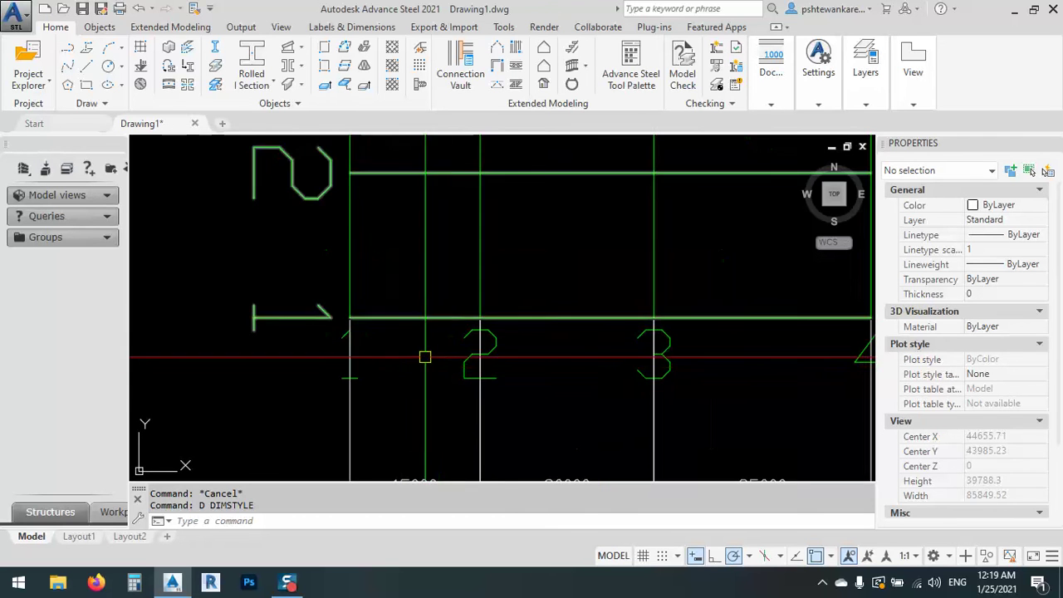
scroll(409, 346, down, 6)
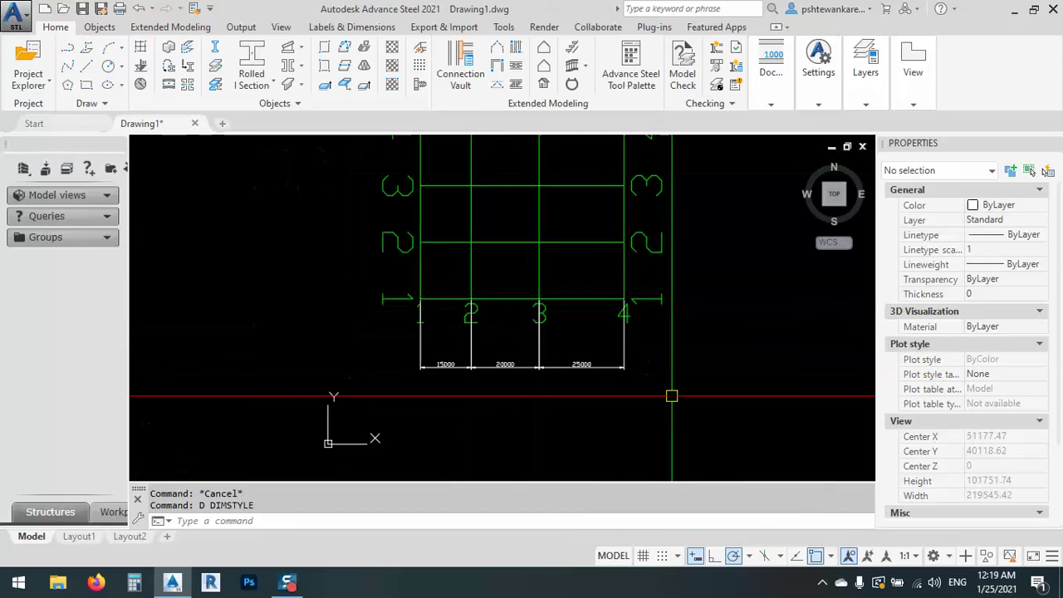
click(531, 378)
click(396, 347)
text(e)
key(Return)
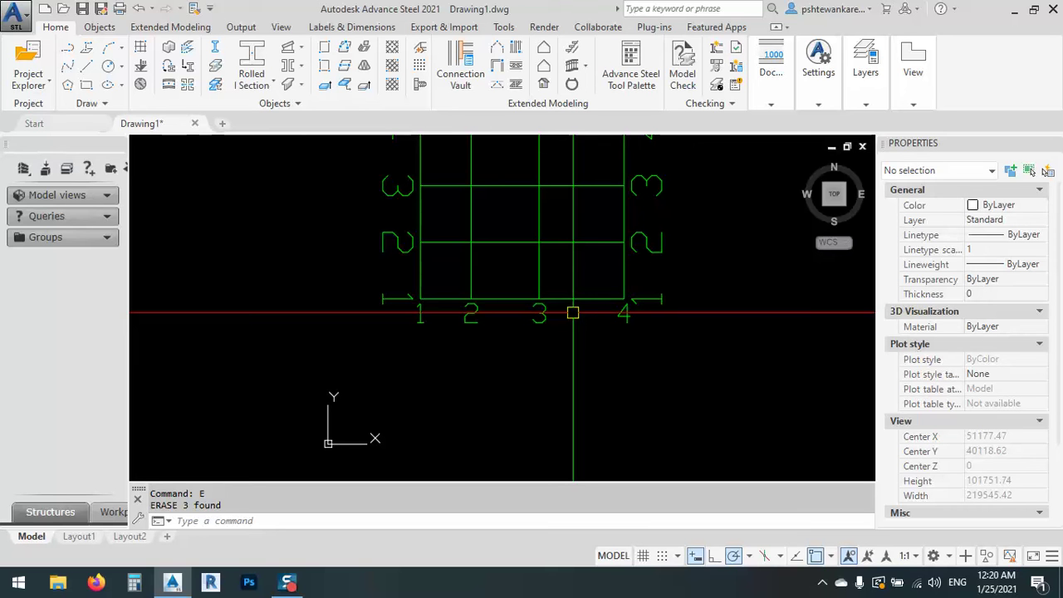
Step: Set the automatic label type of the vertical grid axes to Capital letters
double_click(470, 268)
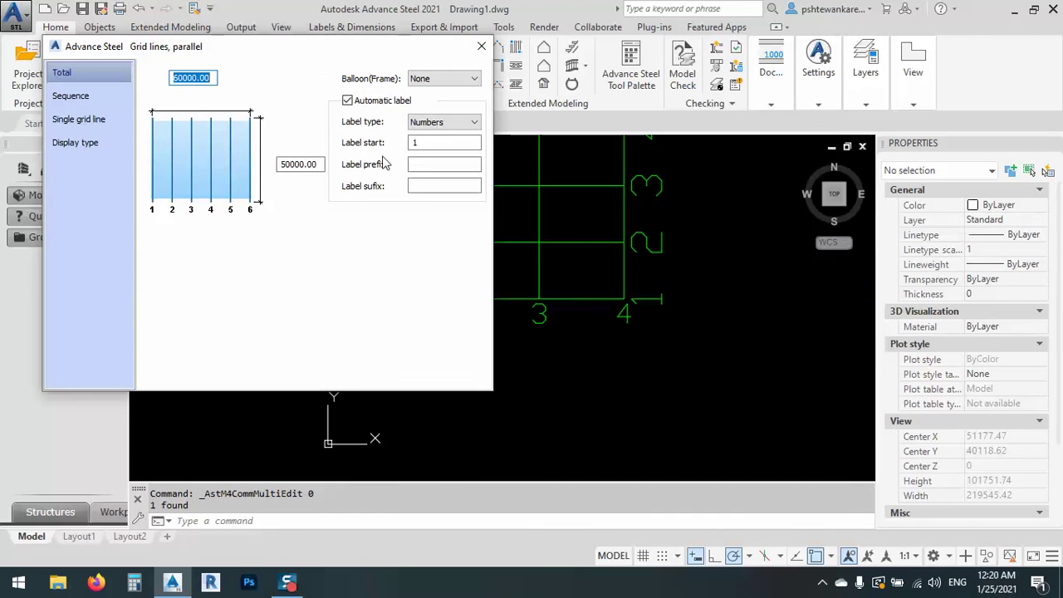
click(482, 46)
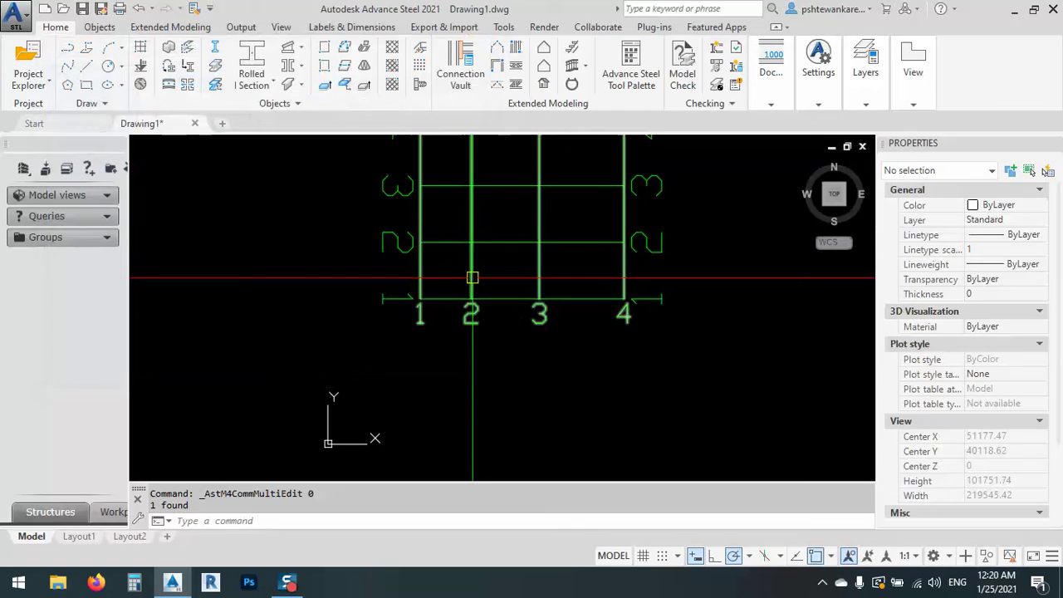
right_click(439, 274)
click(499, 316)
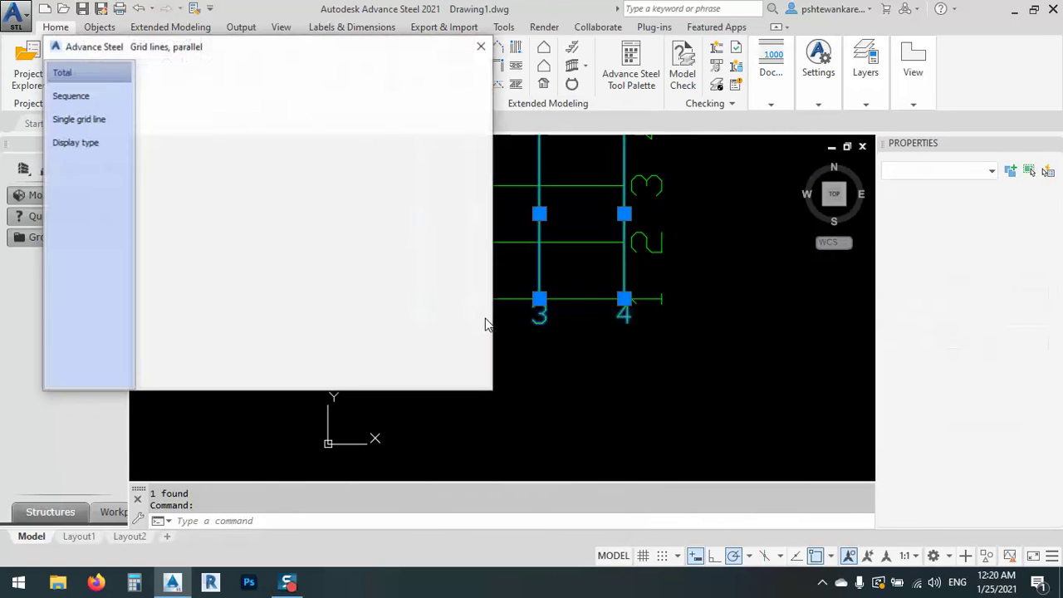
drag(199, 60, 194, 60)
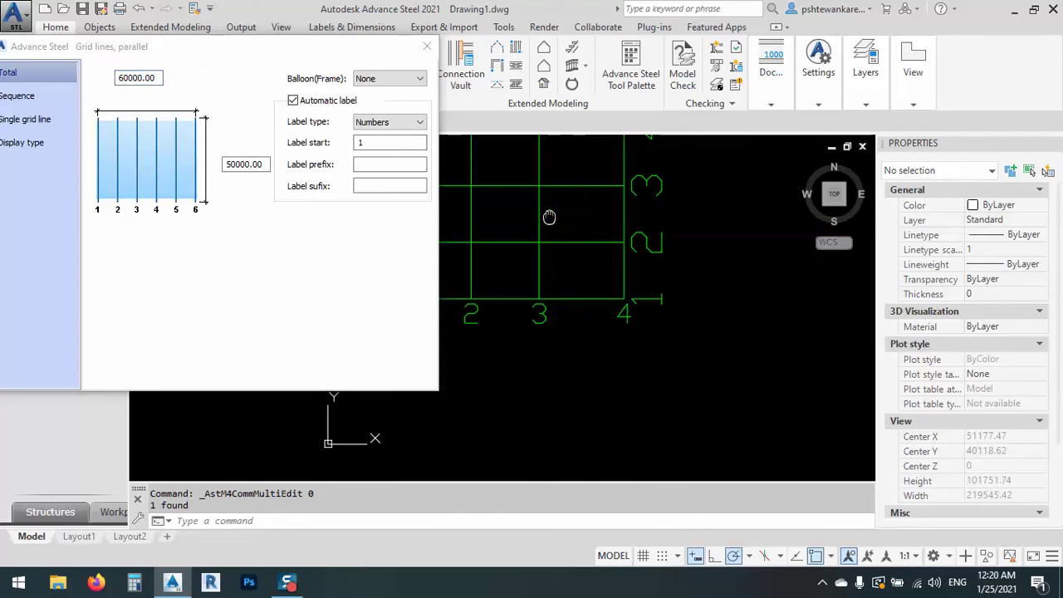
middle_drag(546, 218, 745, 271)
drag(261, 50, 360, 50)
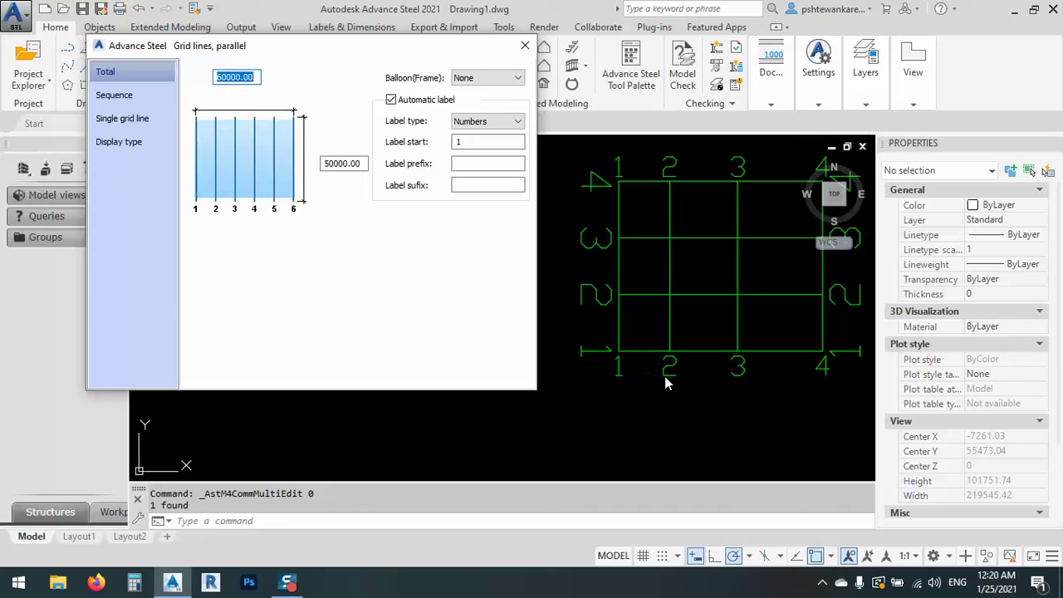
click(508, 122)
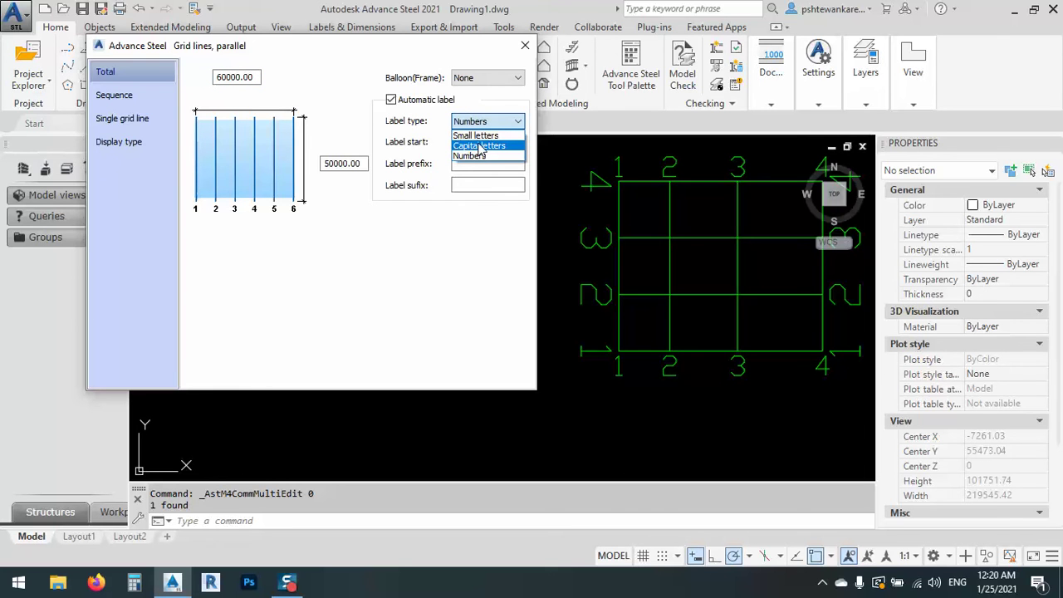
click(480, 146)
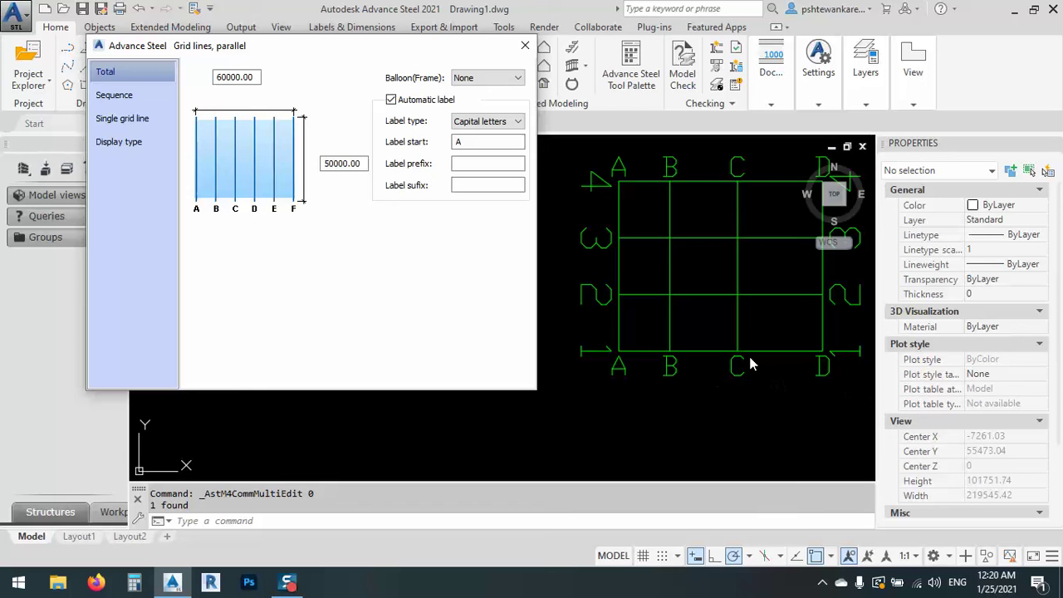
Step: Set the number of axes to 4 in both sequence 1 and sequence 2 of the vertical grid axes
click(116, 96)
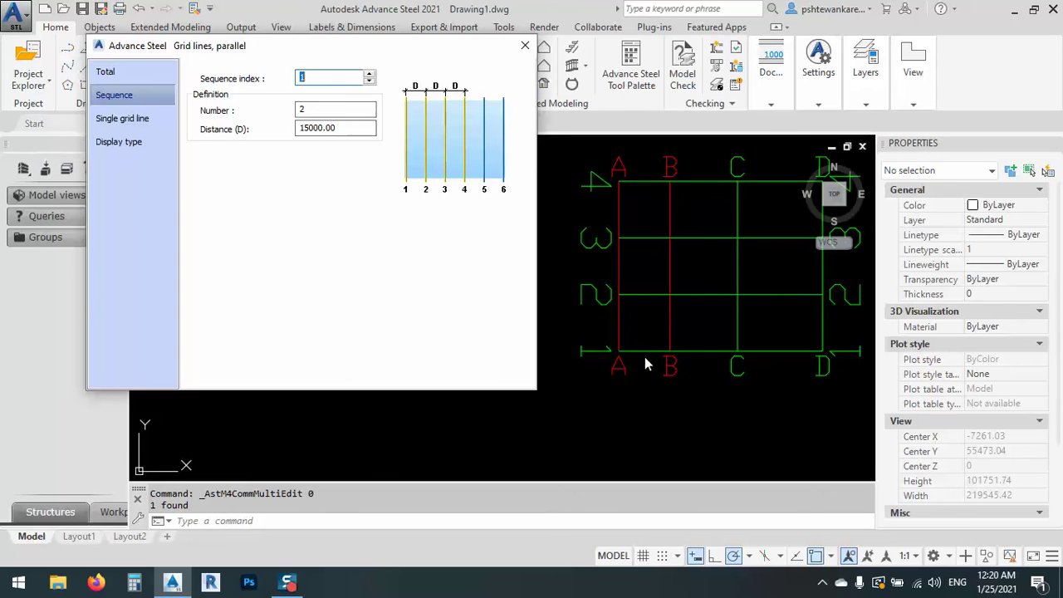
double_click(303, 109)
text(4)
key(Return)
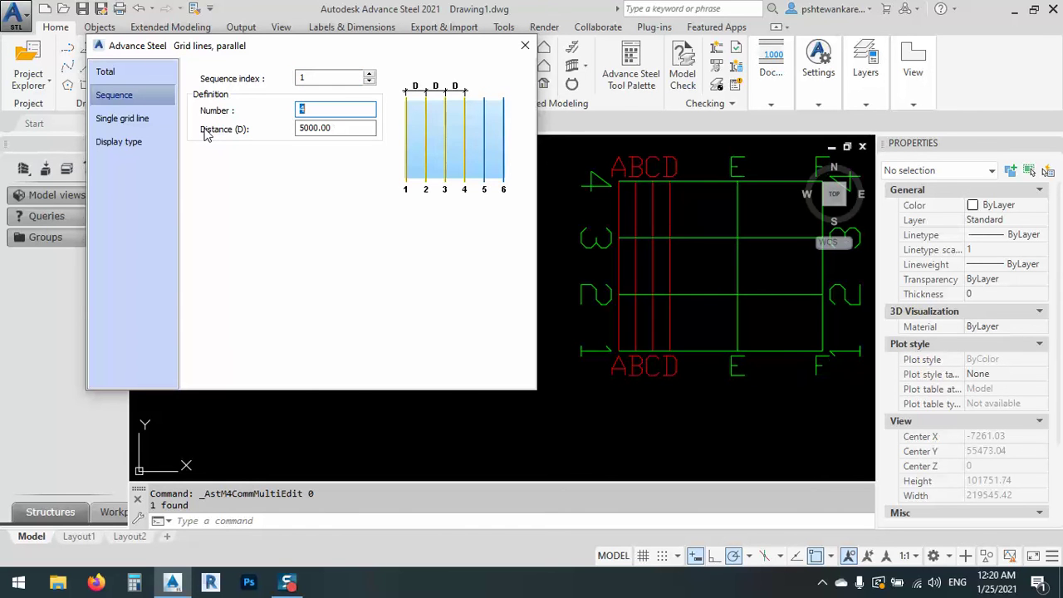
click(370, 74)
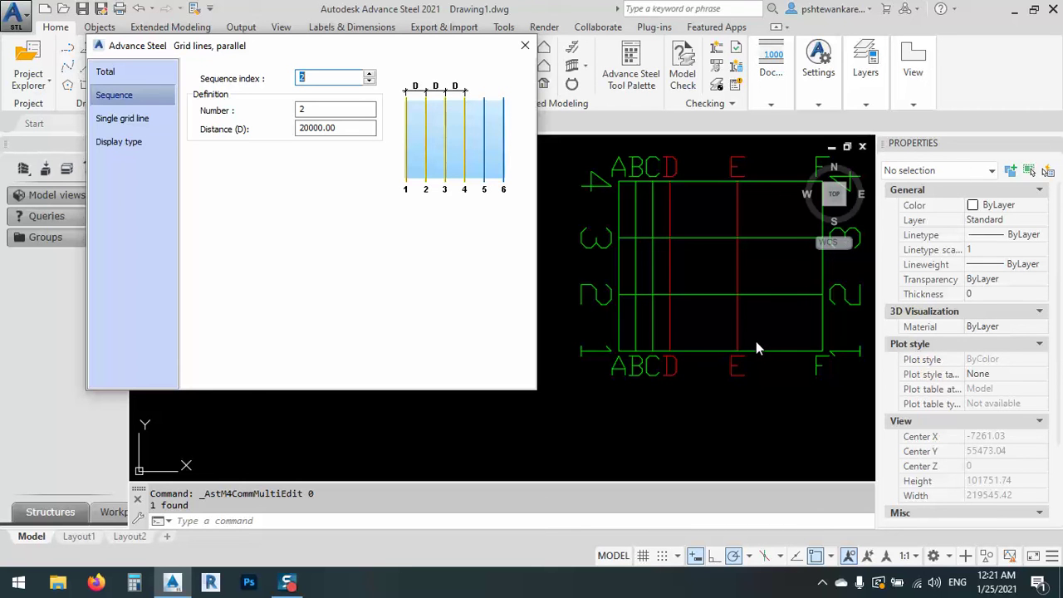
click(302, 109)
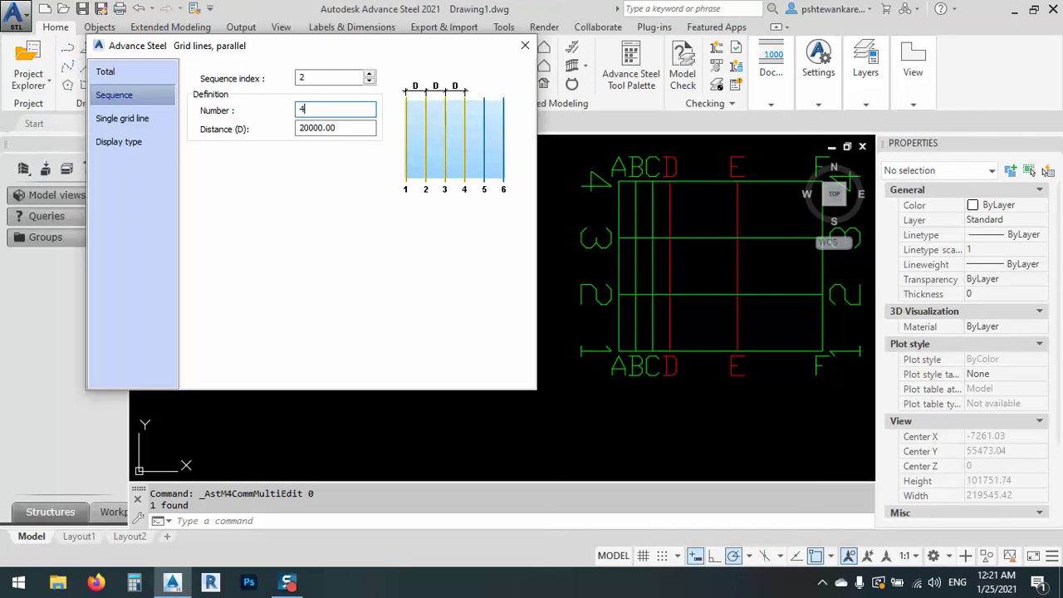
key(Return)
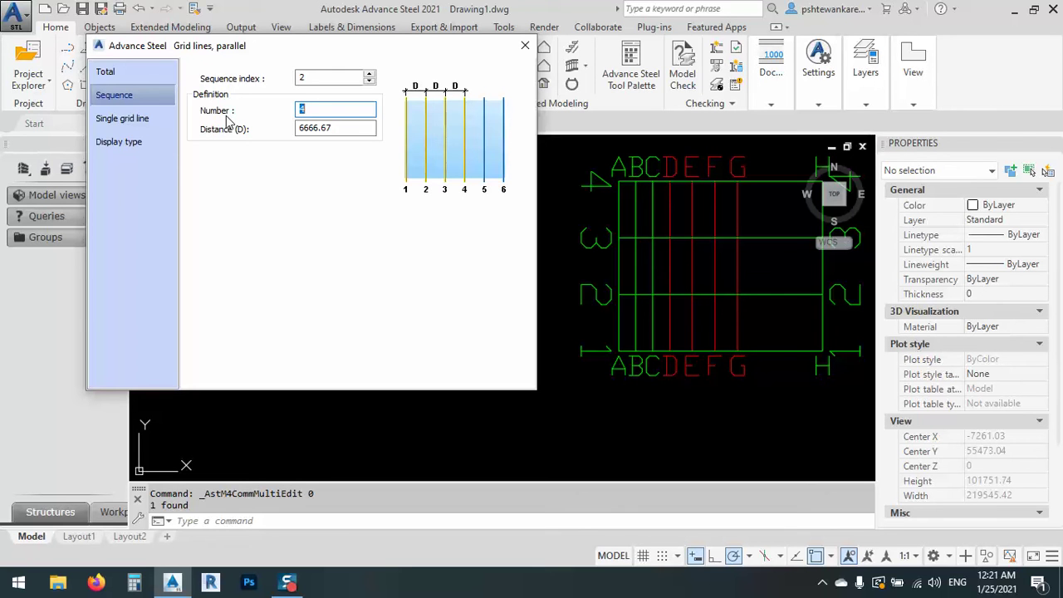
Step: Set sequence 3 of the vertical grid axes to 5 axes with a distance of 6250, and close the grid properties
click(369, 74)
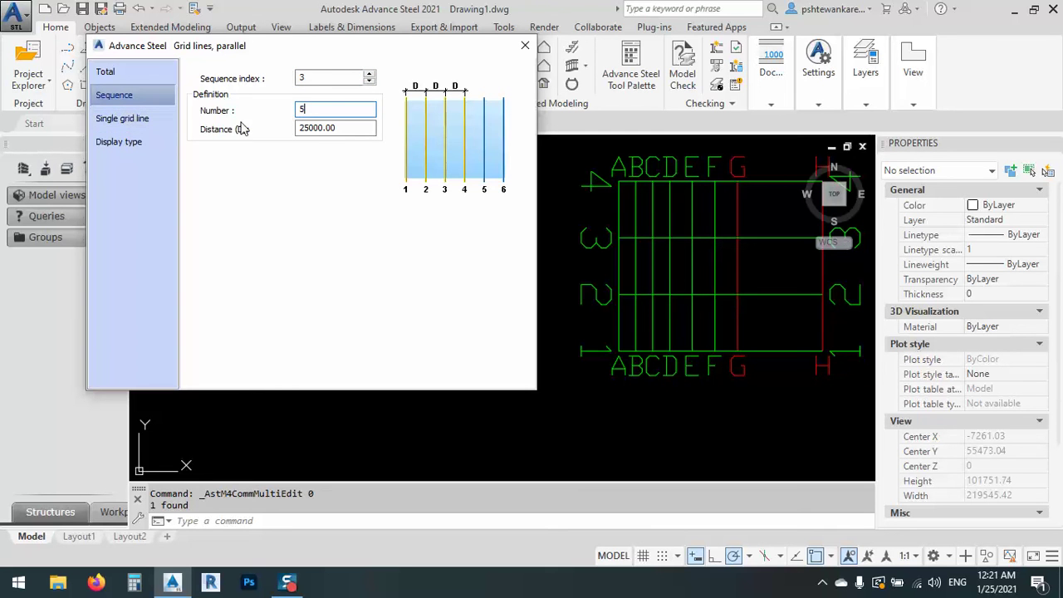
double_click(333, 129)
text(6250.00)
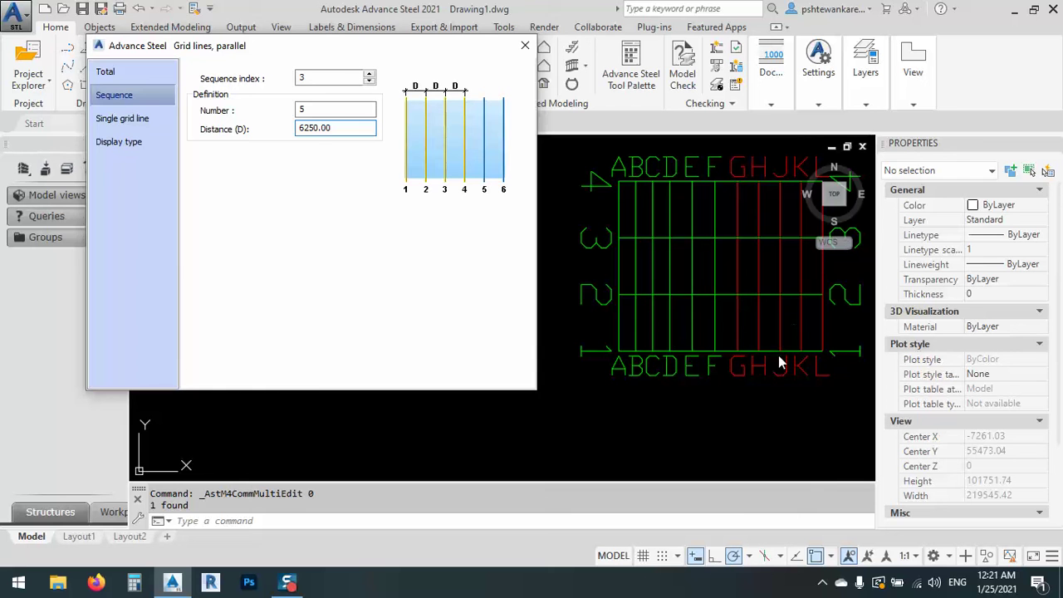
click(525, 45)
middle_drag(649, 295, 498, 291)
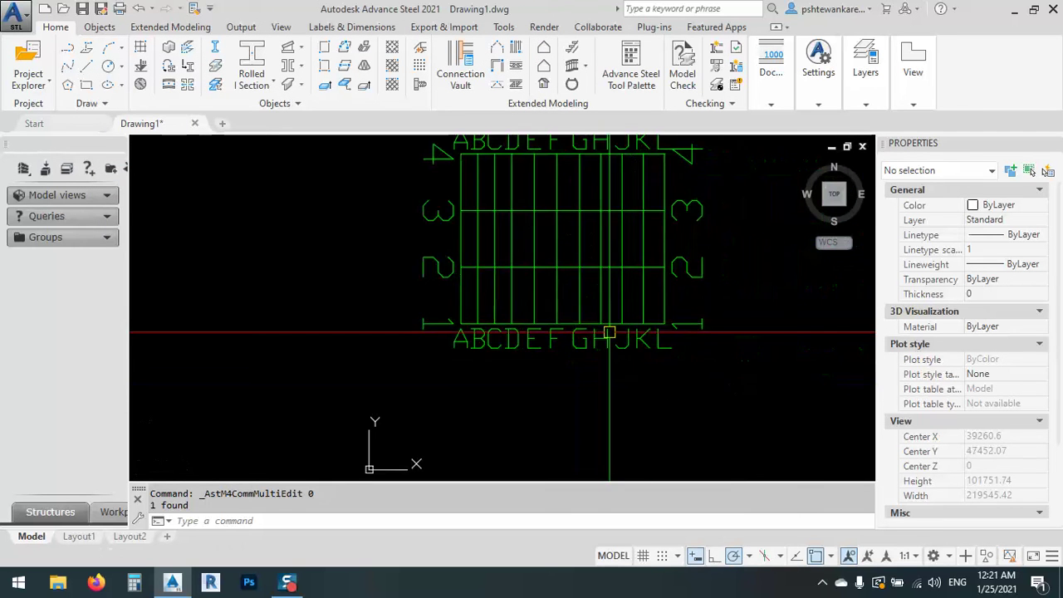
scroll(569, 337, up, 4)
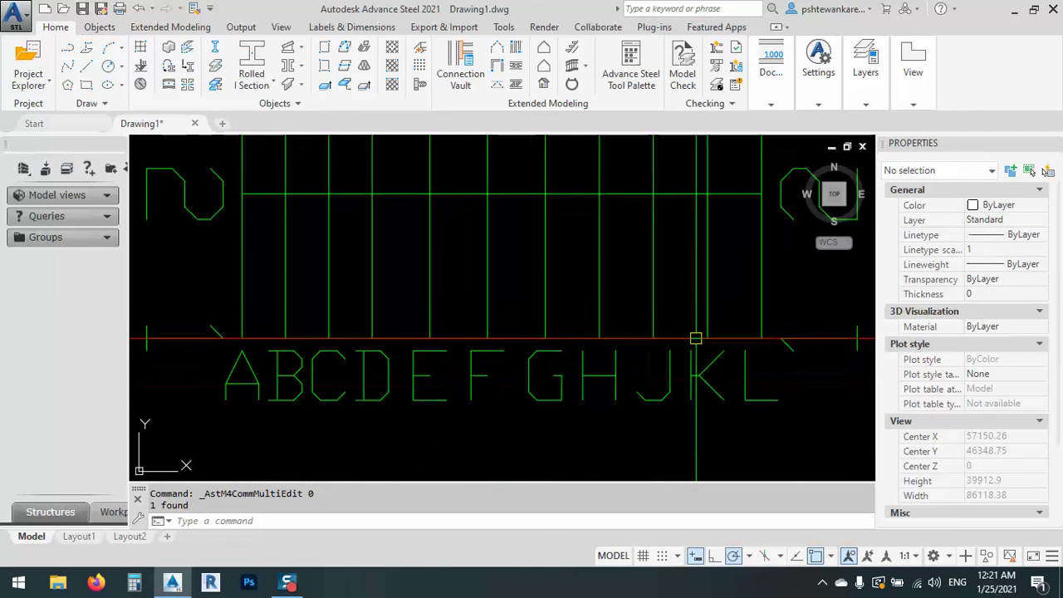
scroll(590, 421, down, 4)
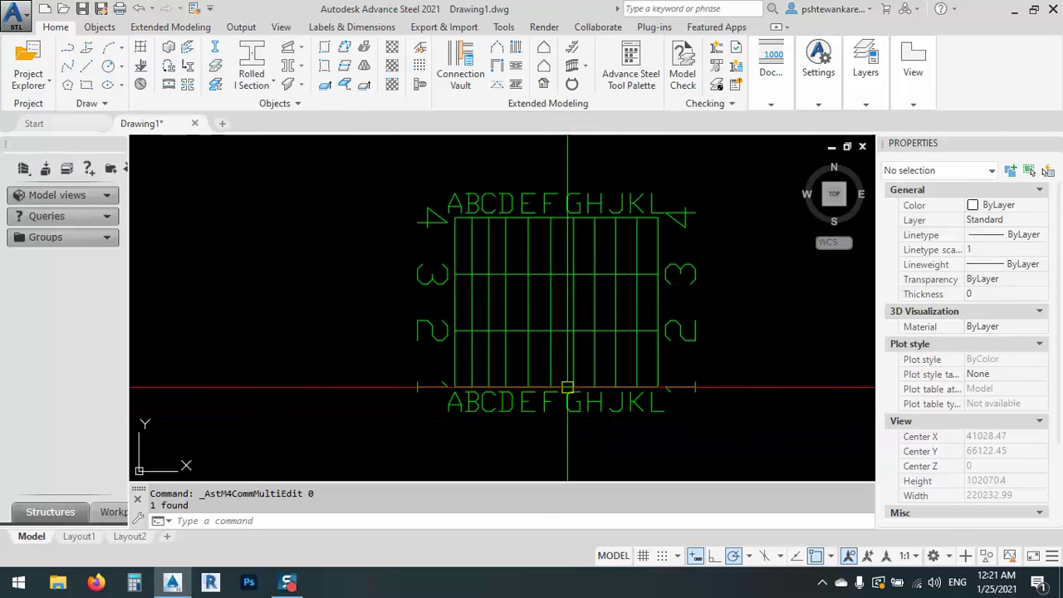
click(551, 360)
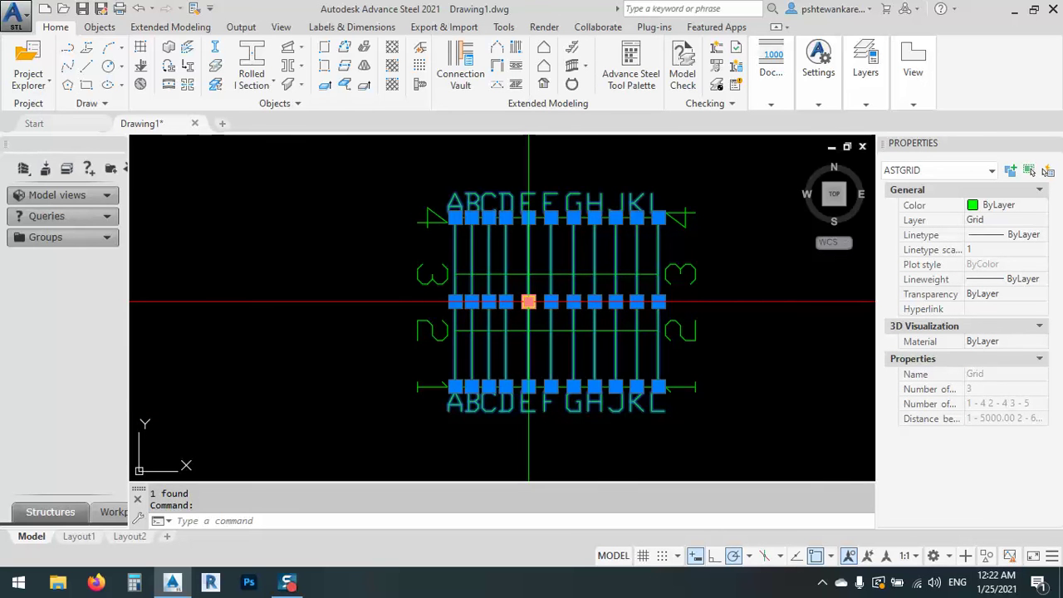
key(Escape)
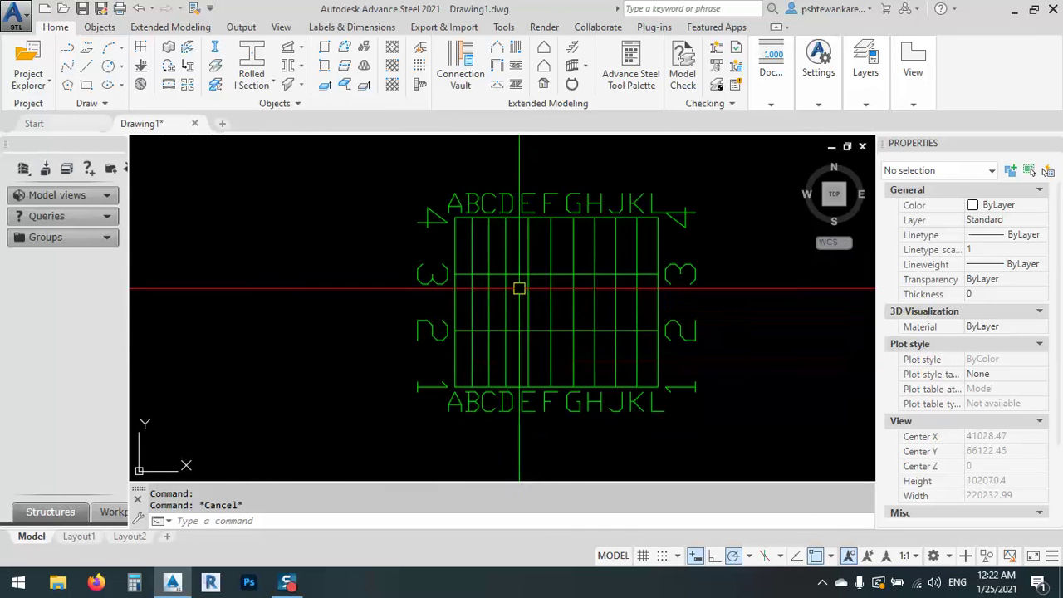
middle_drag(519, 288, 496, 277)
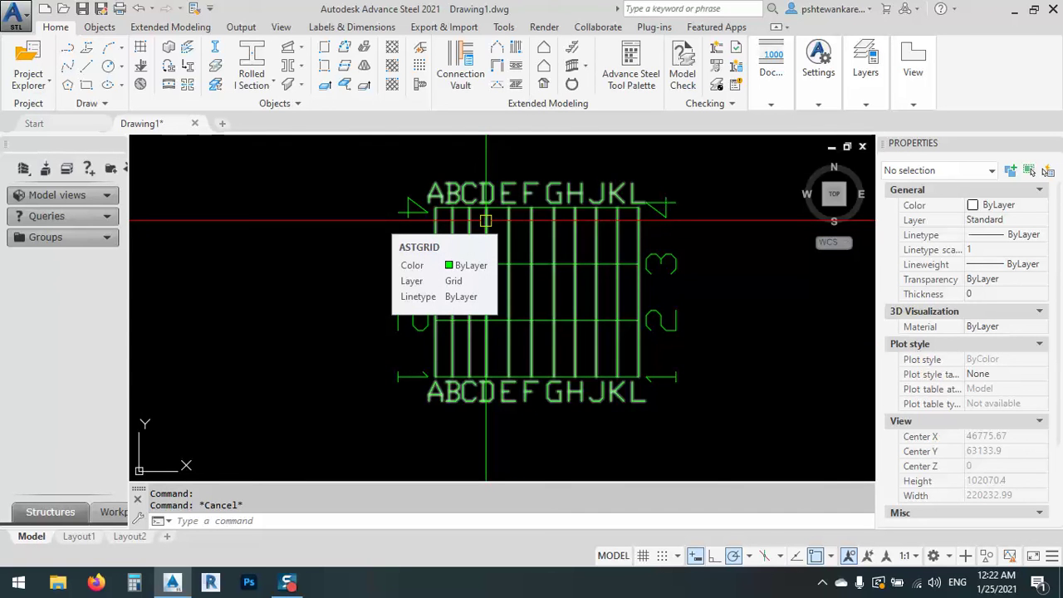
Step: Check the sequence definition of the horizontal grid axes, copy its distance value, and close the grid properties
scroll(485, 221, up, 5)
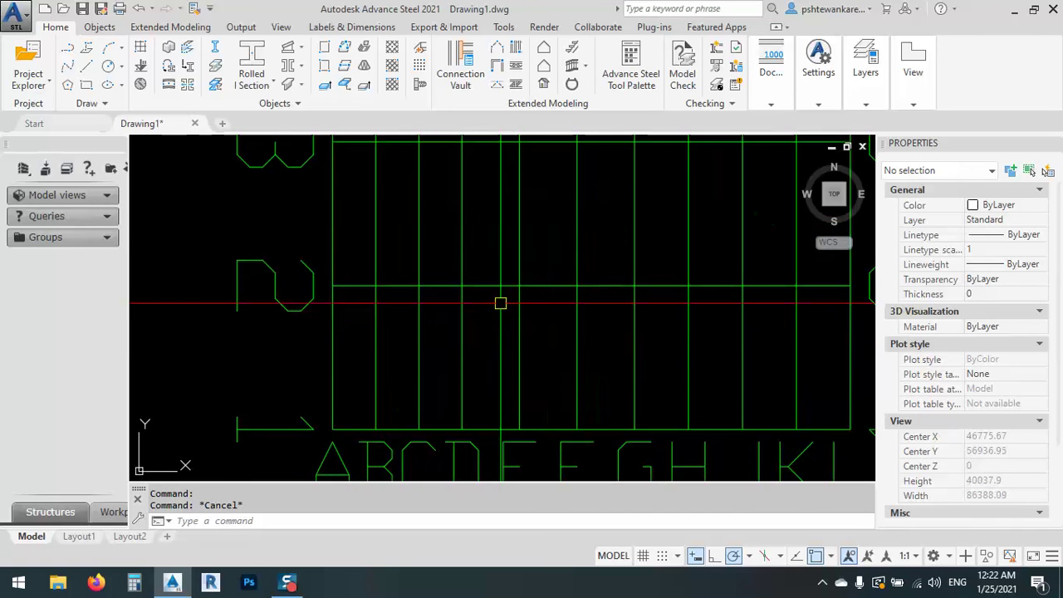
double_click(497, 286)
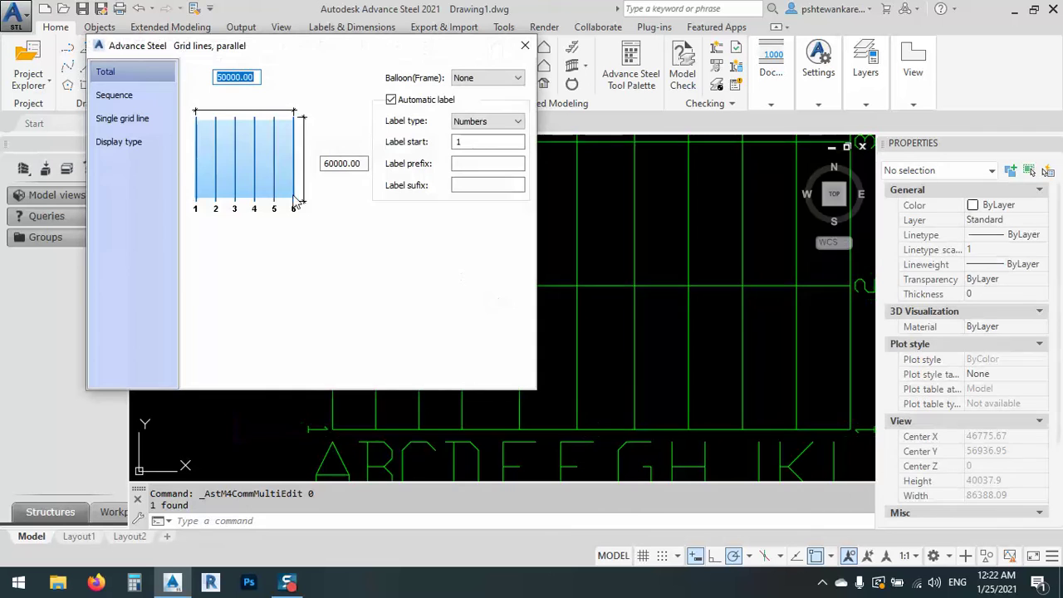
click(125, 95)
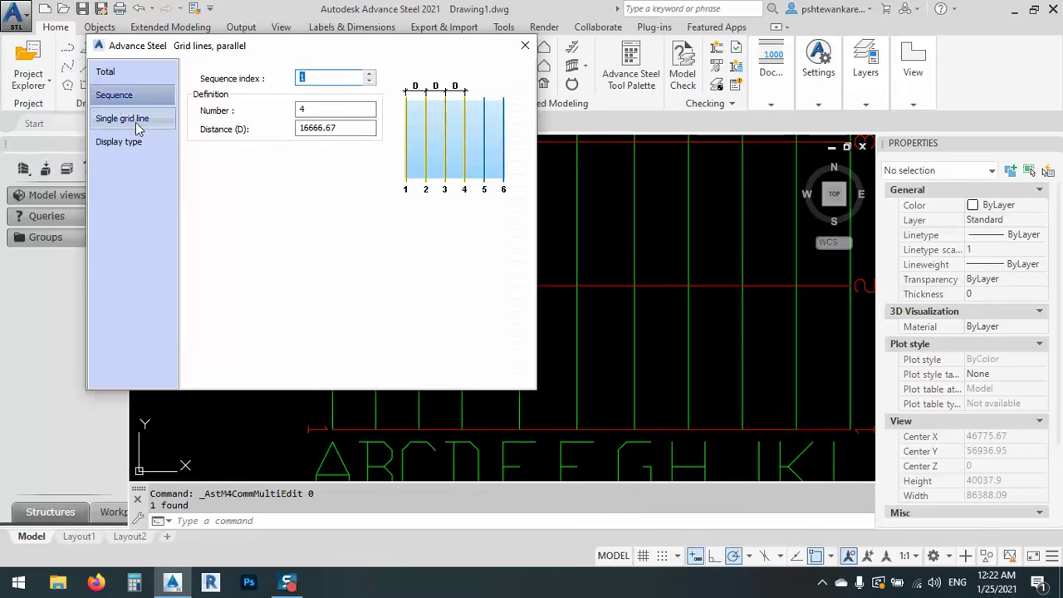
double_click(354, 131)
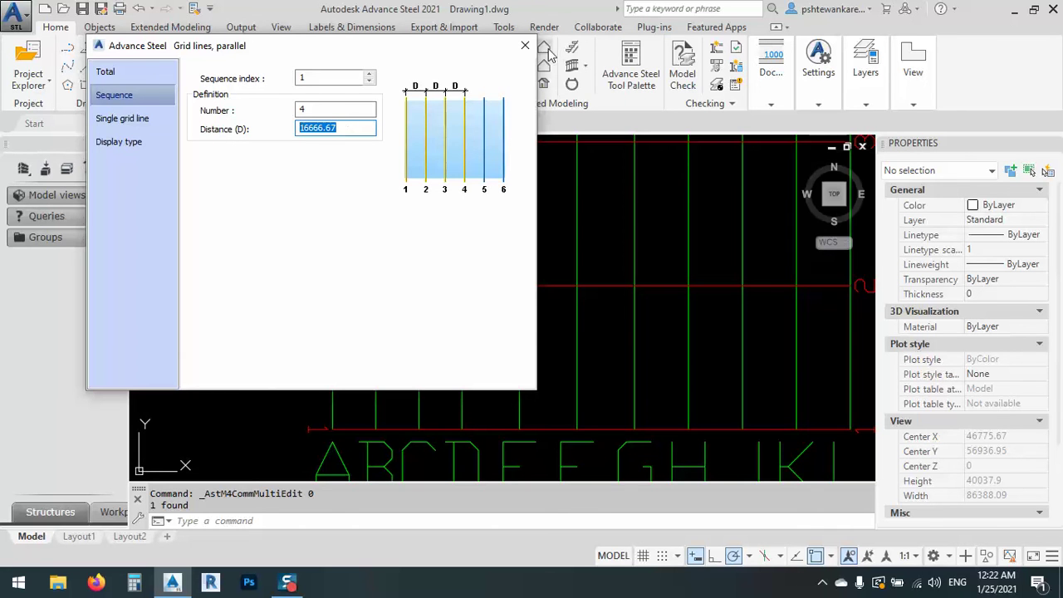
right_click(332, 128)
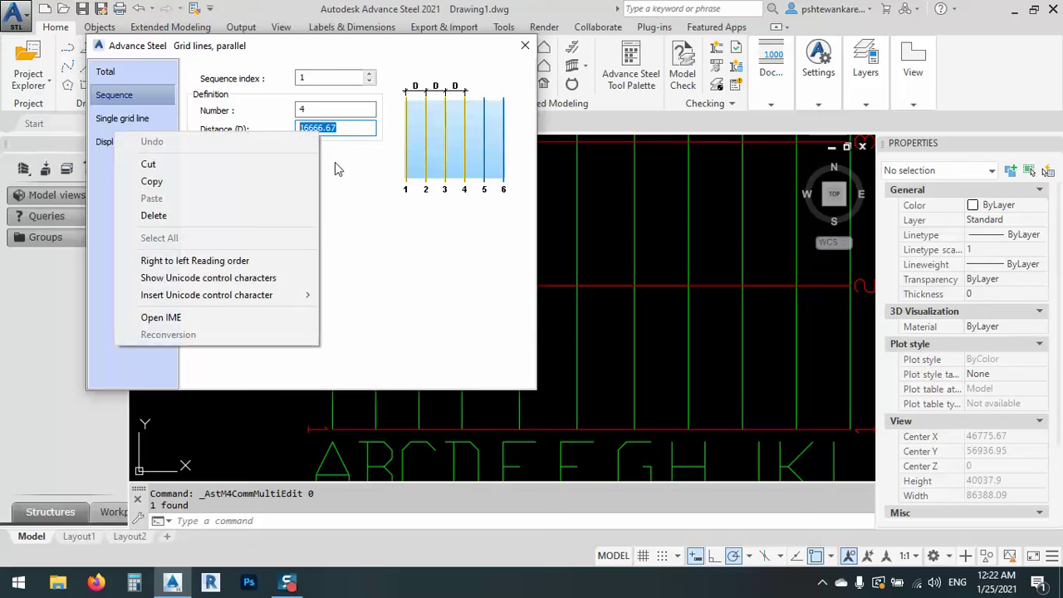
click(166, 180)
click(525, 45)
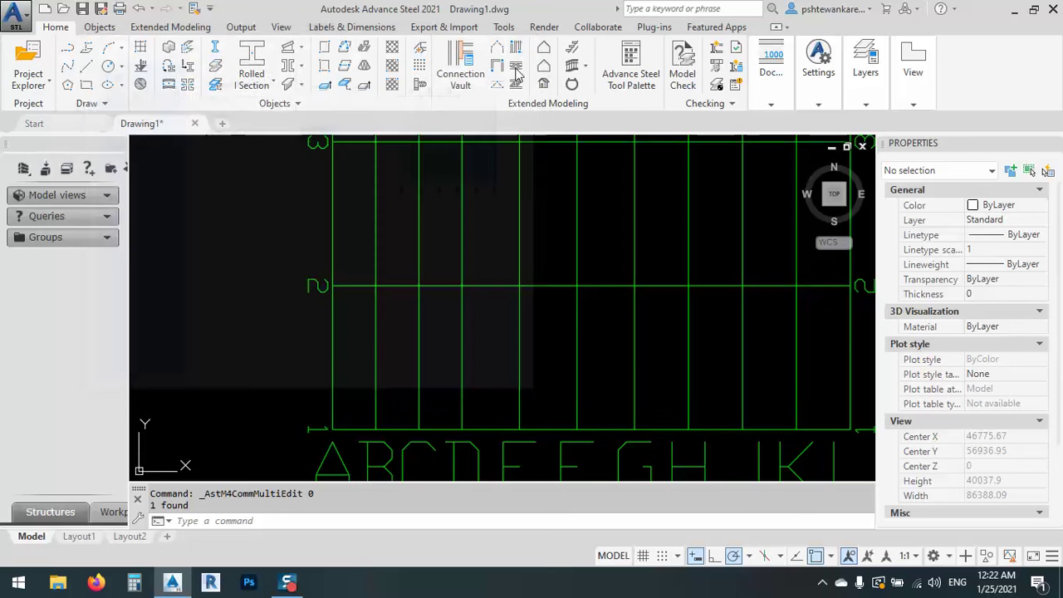
Step: Draw two horizontal helper lines along grid axes 1 and 4, extending beyond axis L
scroll(414, 340, down, 5)
text(L)
key(Return)
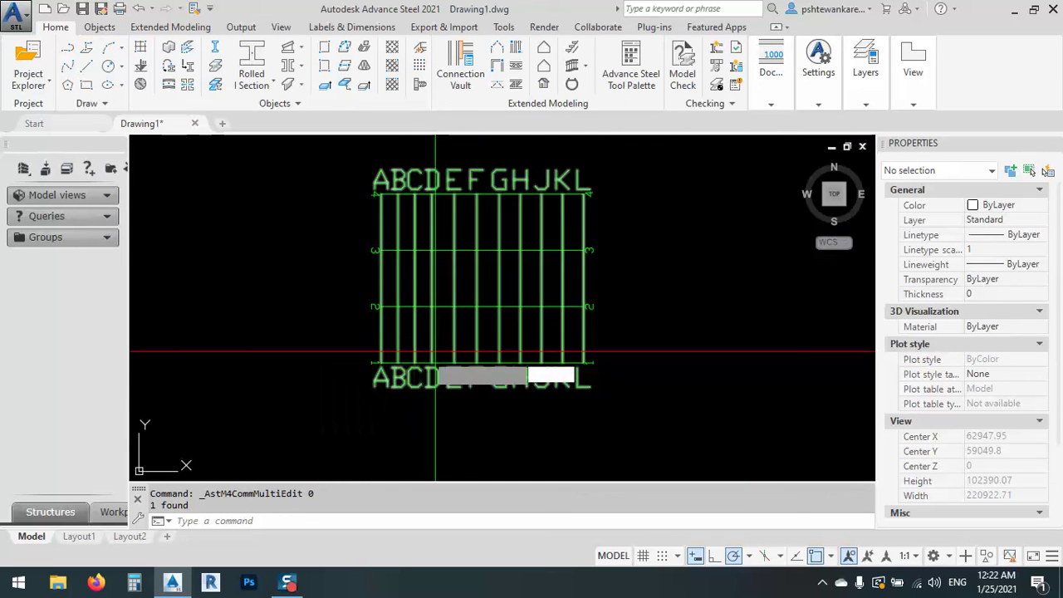
click(380, 364)
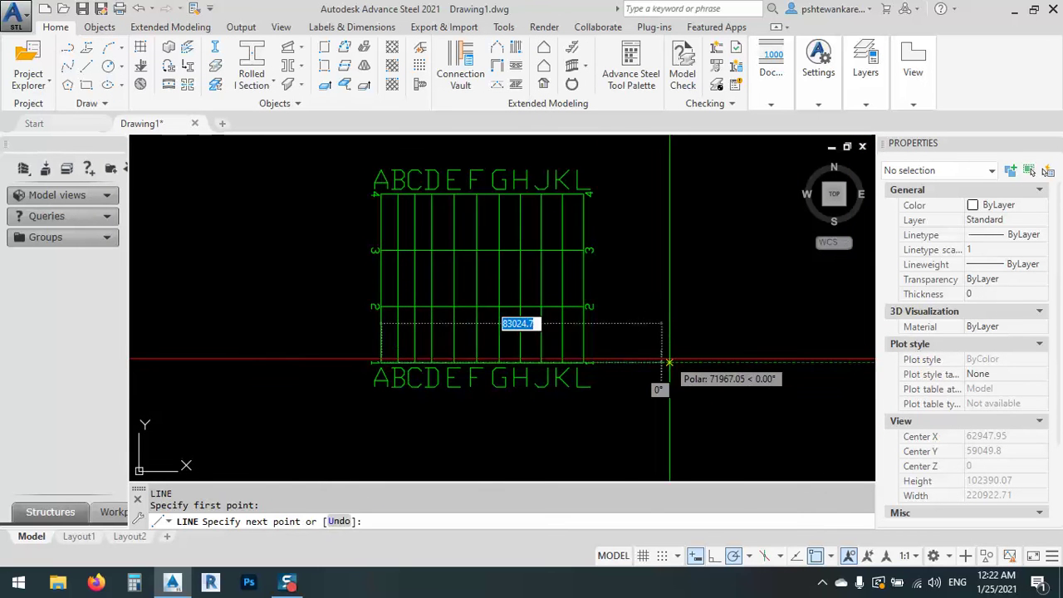
click(697, 365)
key(Escape)
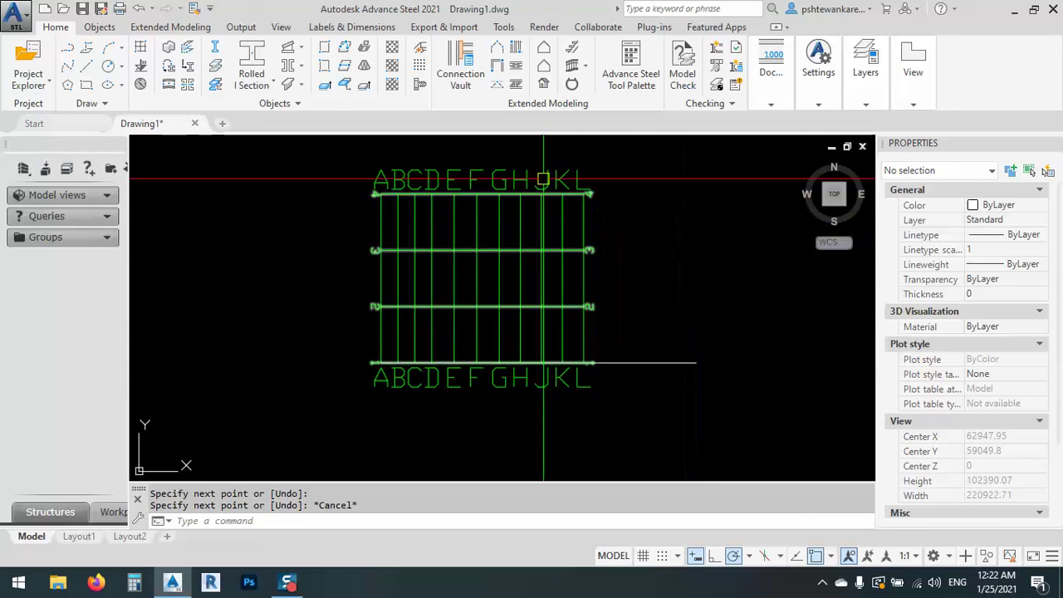
key(Return)
click(588, 194)
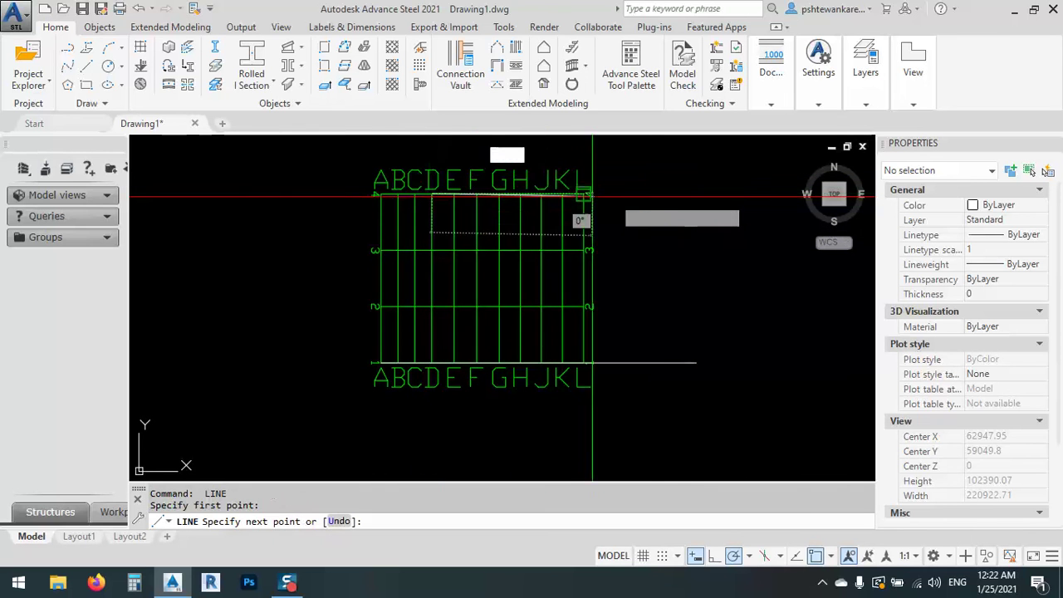
key(Escape)
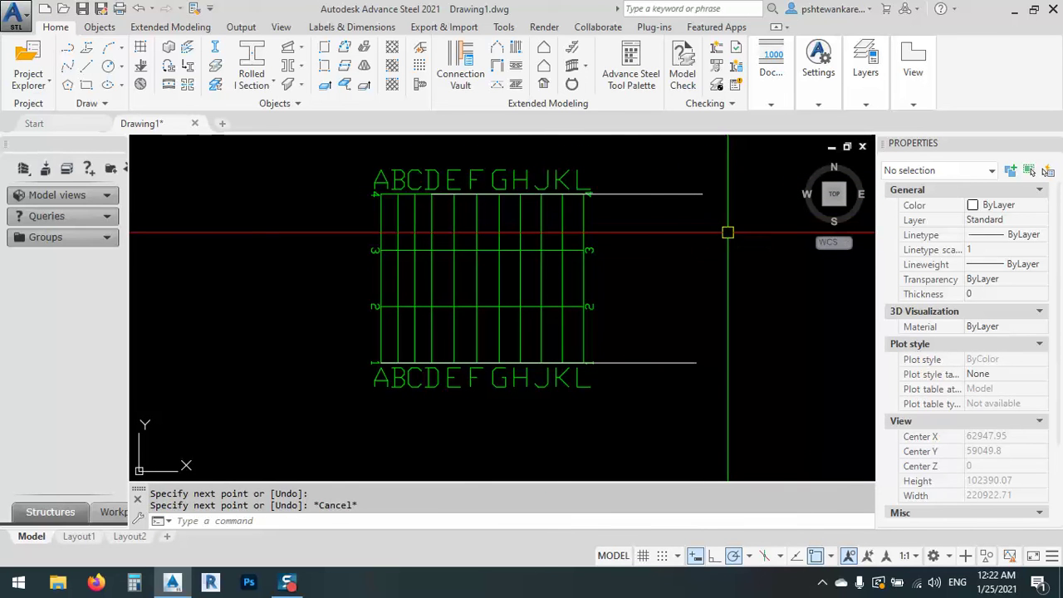
Step: Offset the helper lines on axes 1 and 4 by 5000 towards the inside of the grid
text(o)
key(Return)
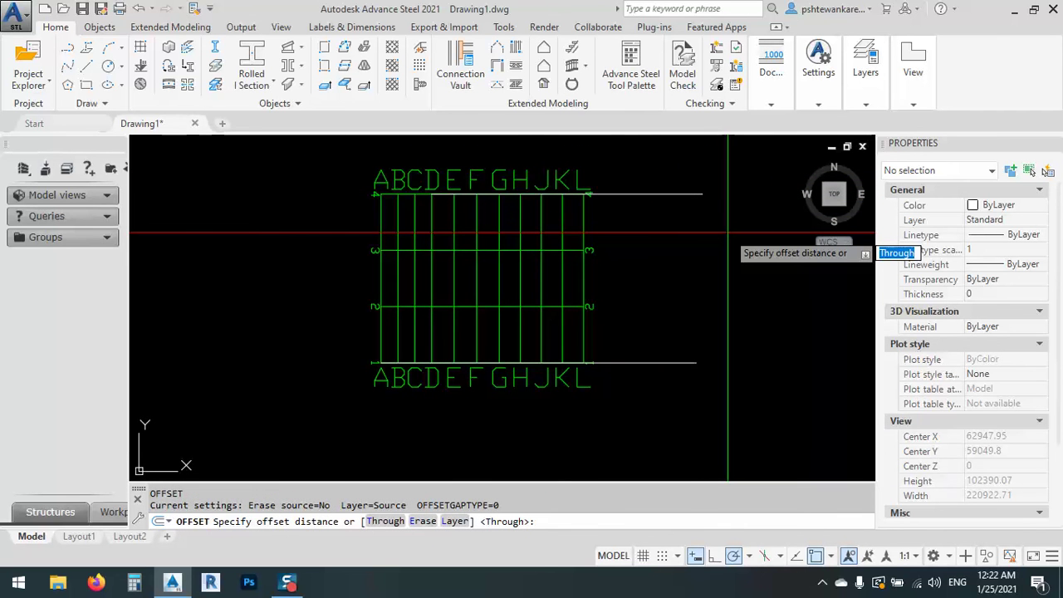
text(5000)
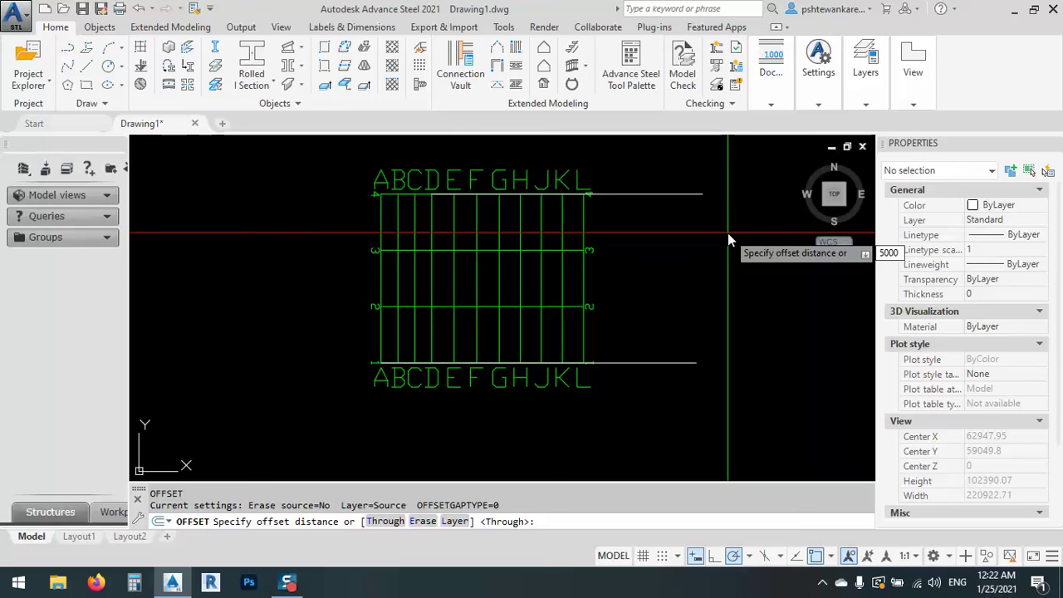
key(Return)
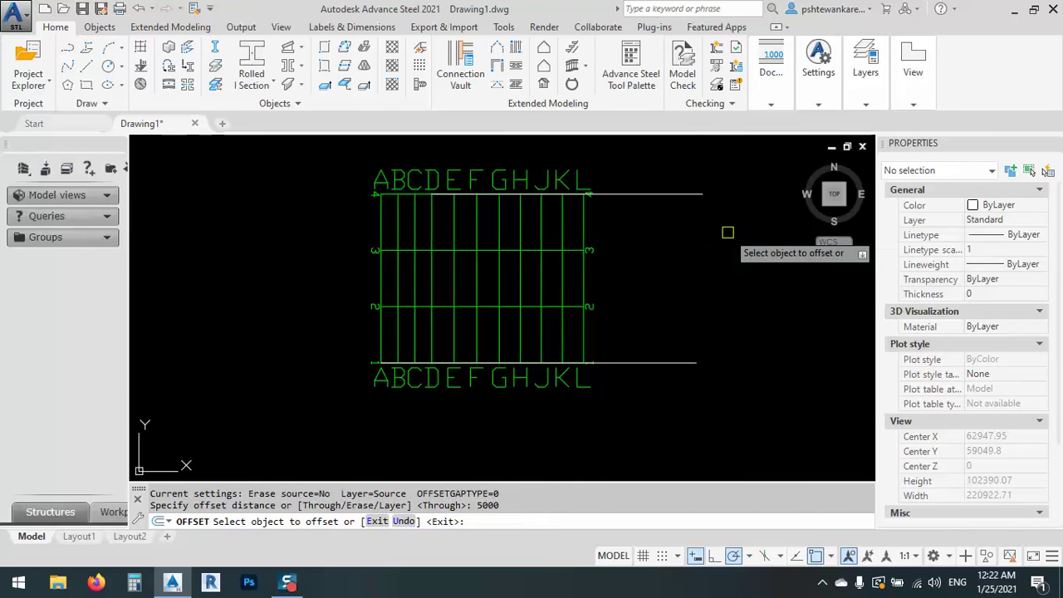
click(648, 362)
click(636, 311)
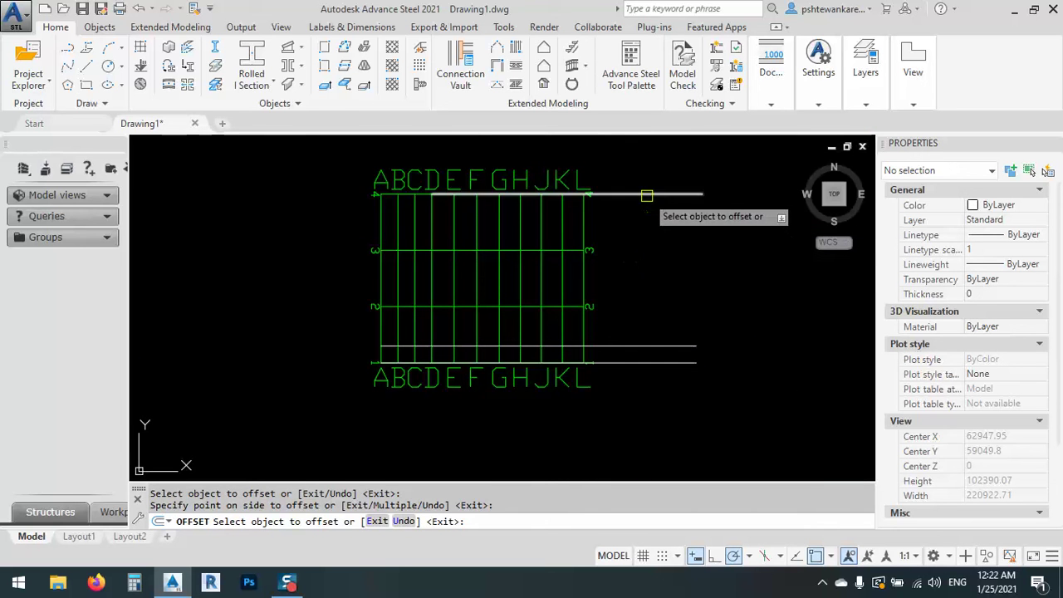
click(641, 194)
click(639, 255)
key(Escape)
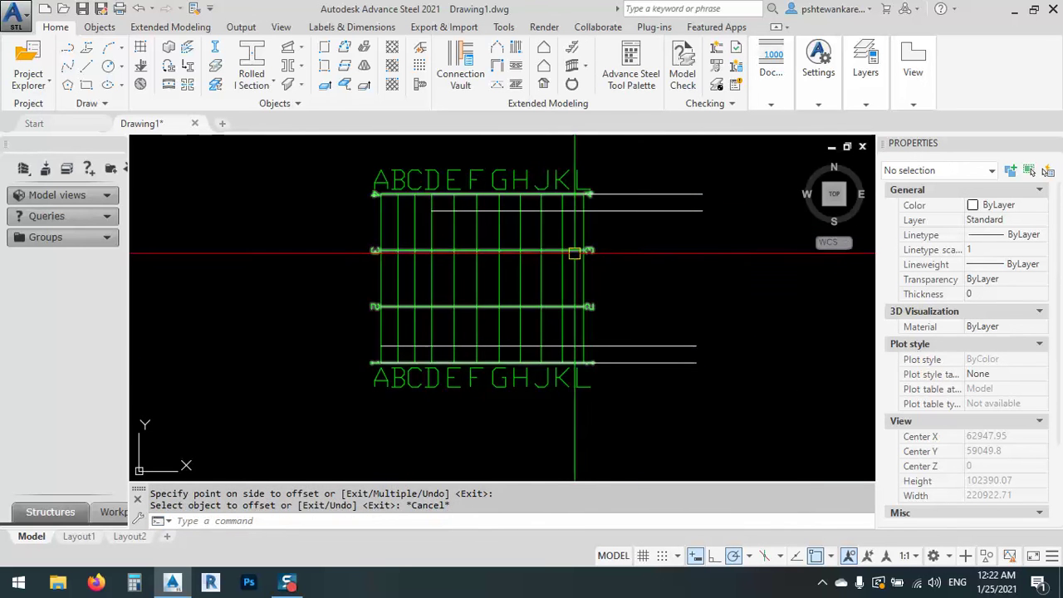
Step: Set the display type of the horizontal grid axes to Single axes and close the grid properties
double_click(575, 251)
click(125, 143)
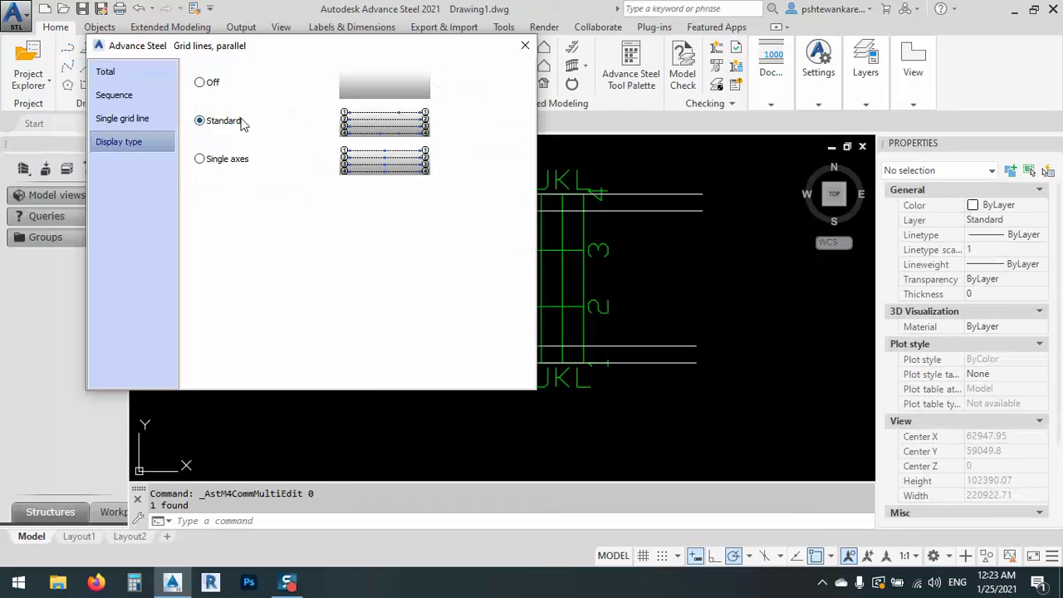
click(224, 159)
click(525, 46)
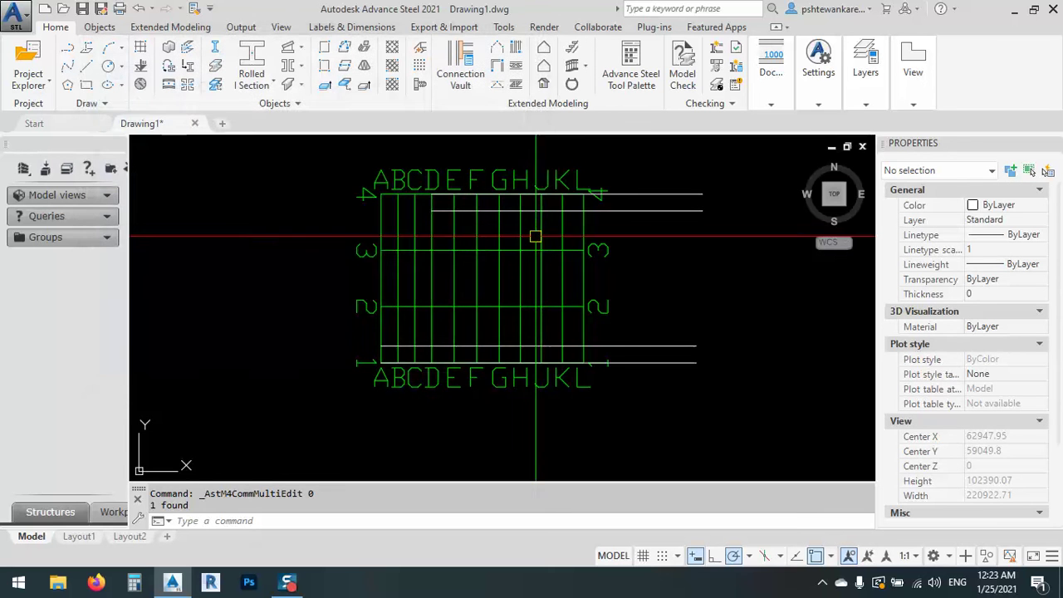
Step: Move grid axis 3 onto the upper offset line and grid axis 2 onto the lower offset line
click(483, 250)
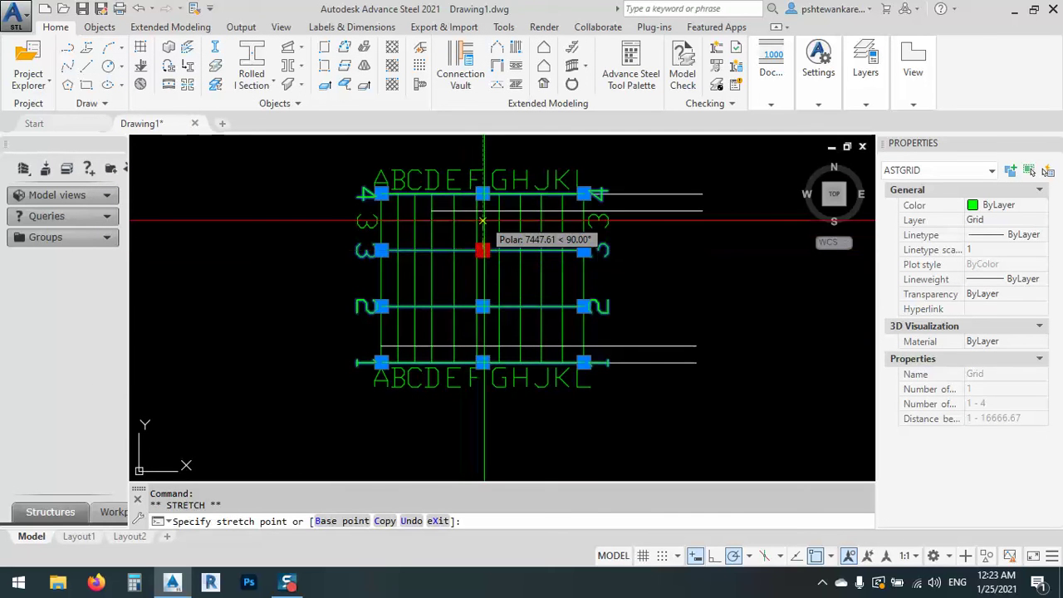
click(483, 211)
click(483, 307)
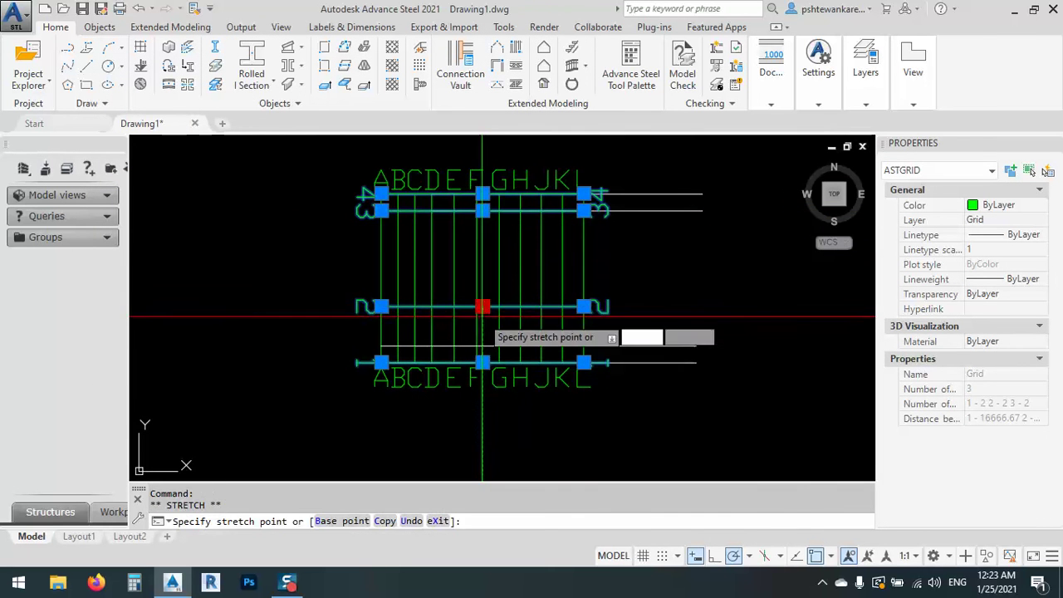
click(483, 347)
key(Escape)
Step: Erase the four horizontal helper lines
click(780, 419)
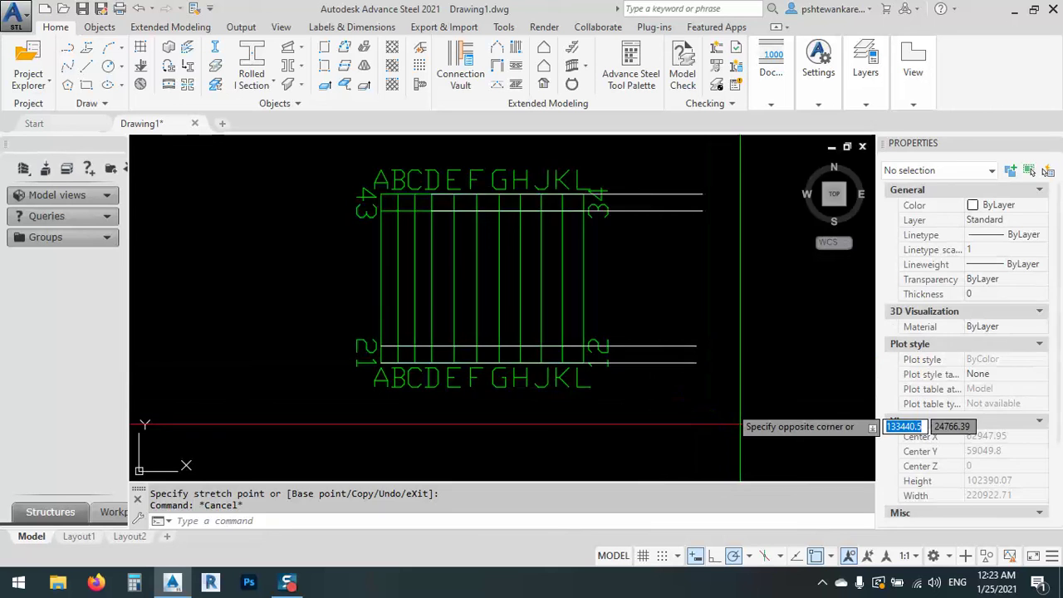
click(670, 147)
text(E)
key(Return)
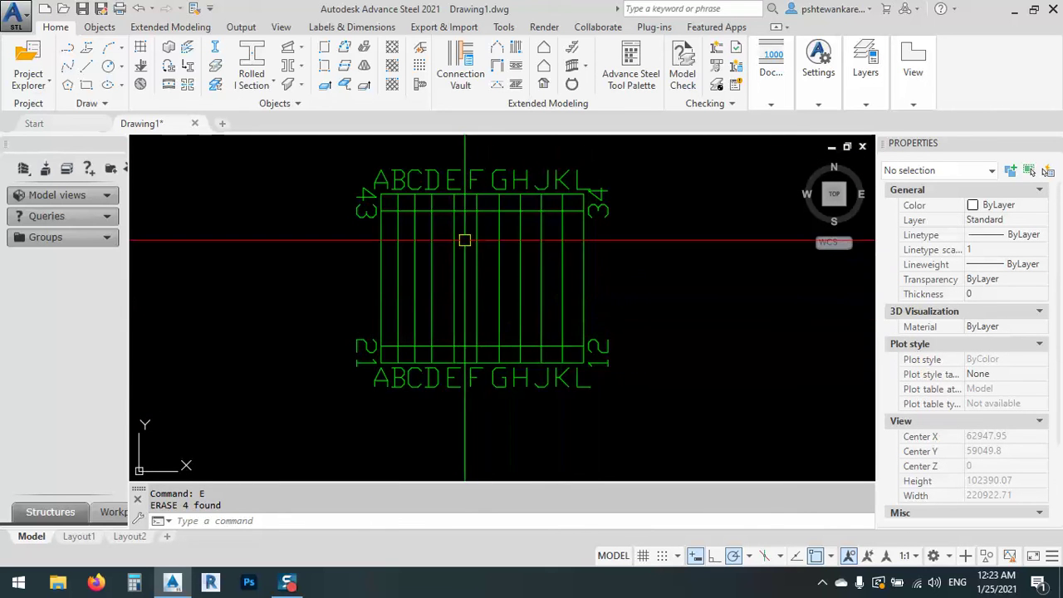
Step: Set the number of axes in sequence 2 of the horizontal grid axes to 6
middle_drag(411, 336, 438, 334)
scroll(438, 334, up, 3)
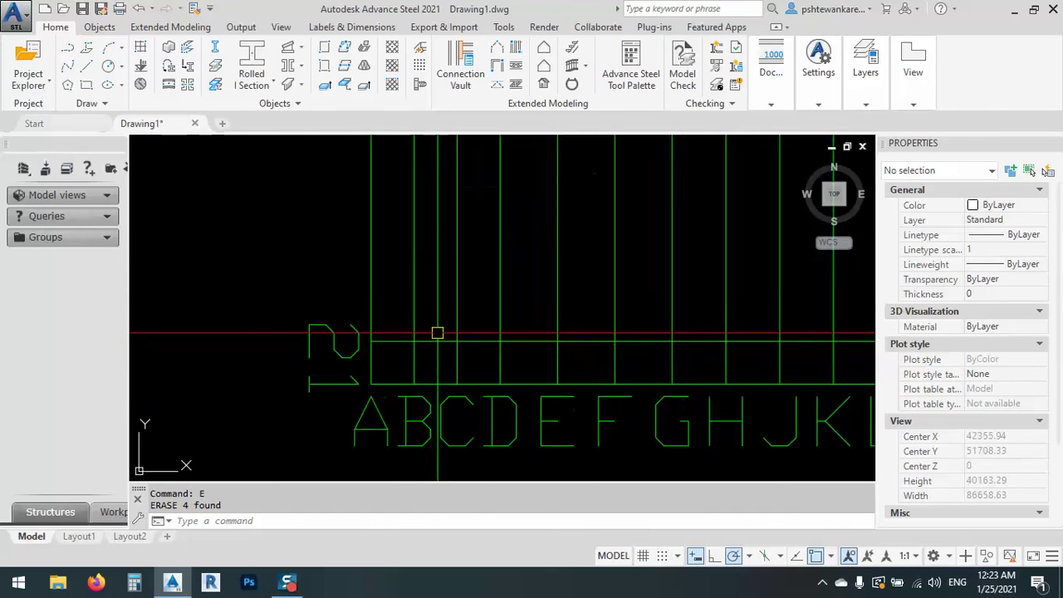
click(452, 341)
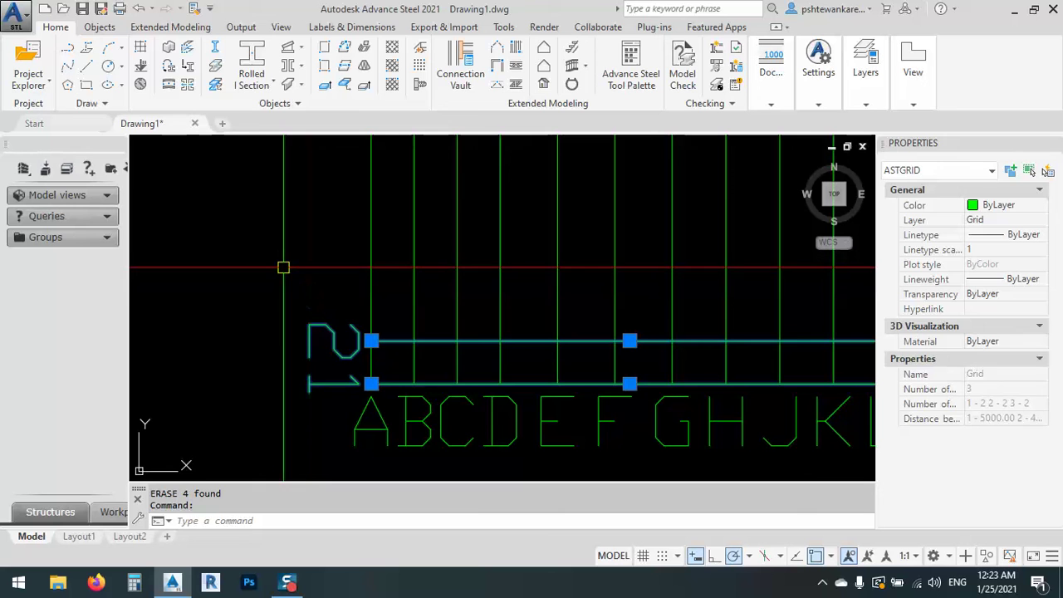
right_click(284, 273)
click(349, 315)
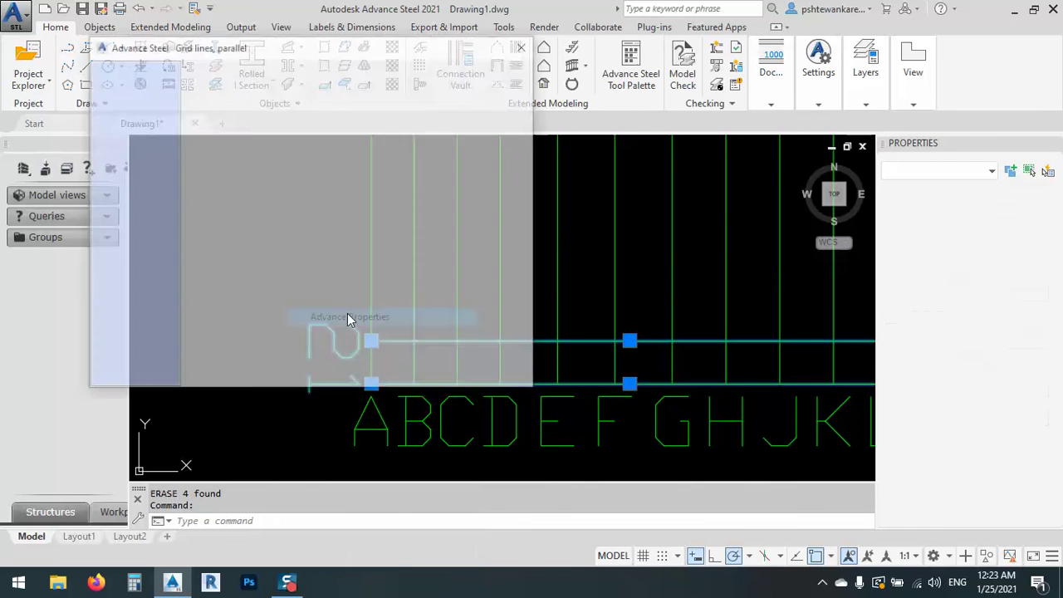
click(115, 95)
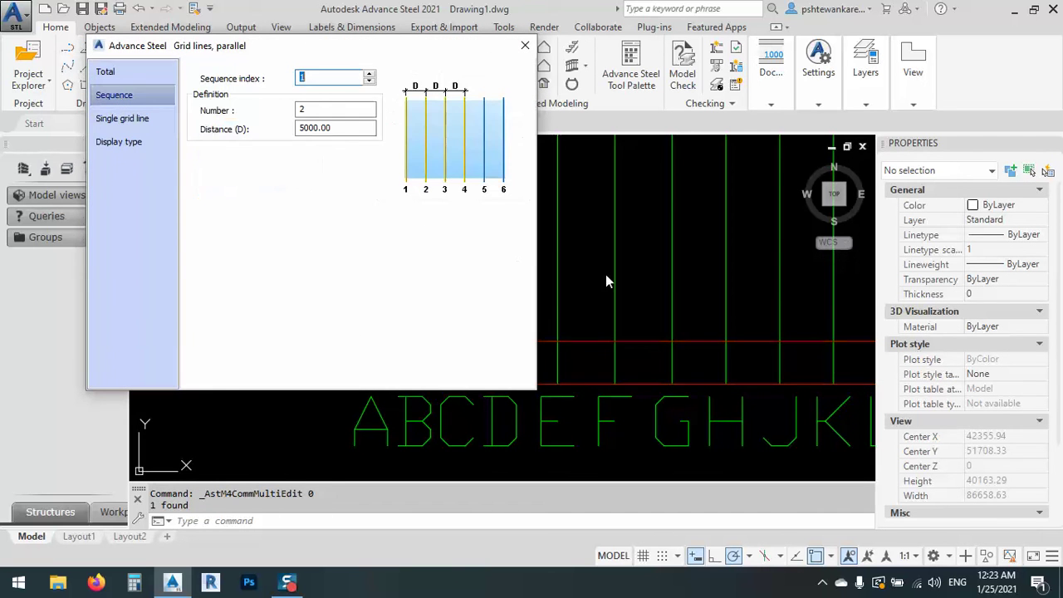
scroll(731, 422, down, 2)
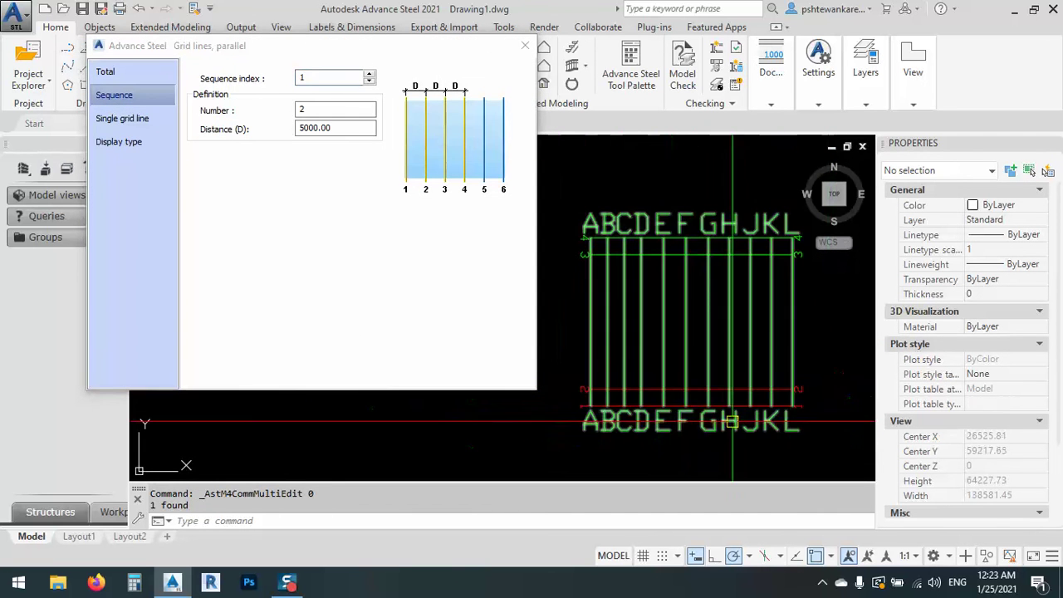
click(370, 77)
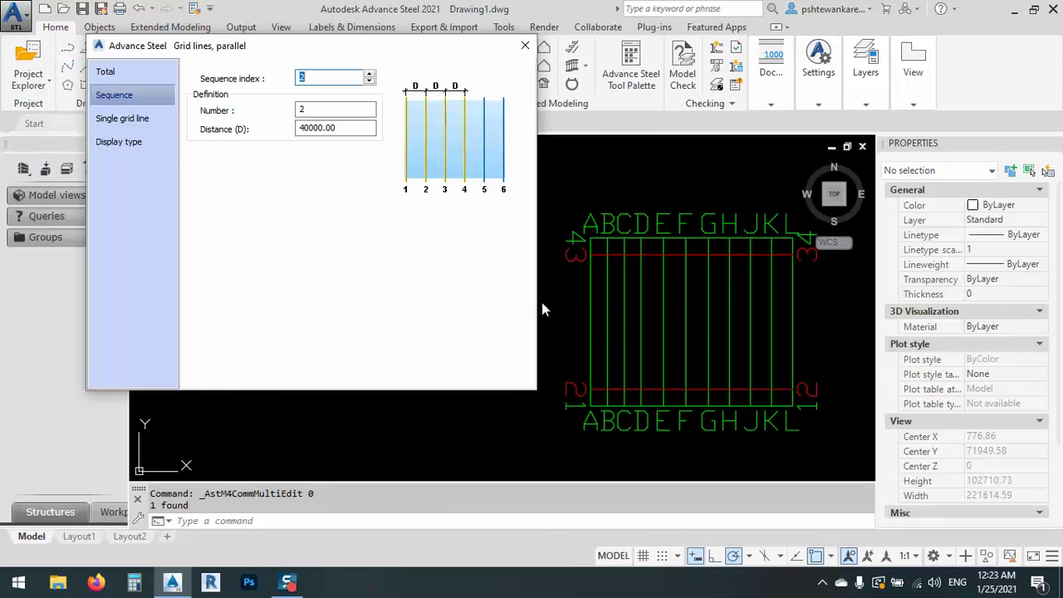
double_click(332, 109)
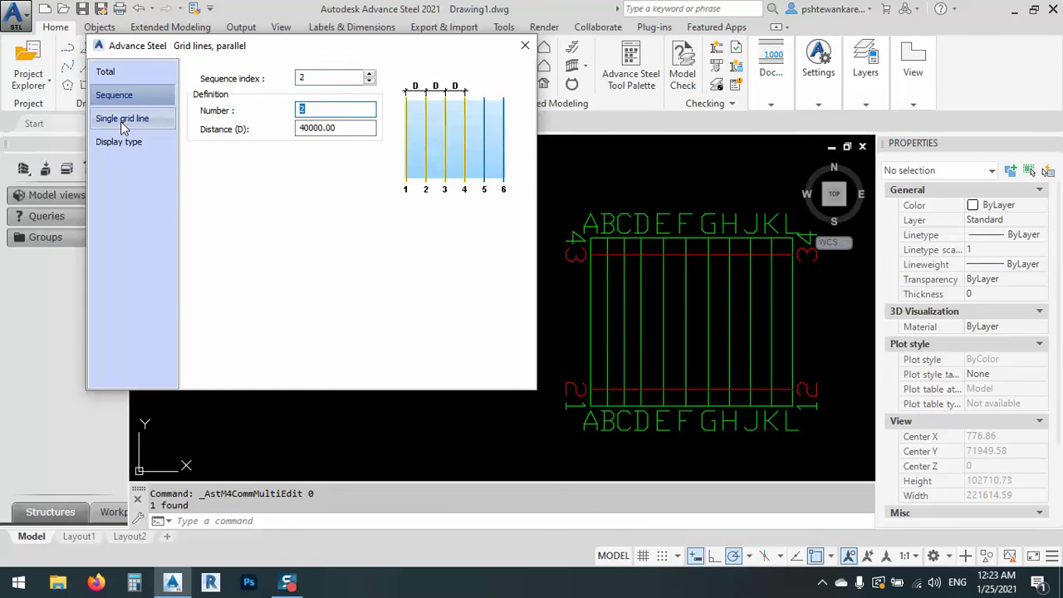
text(6)
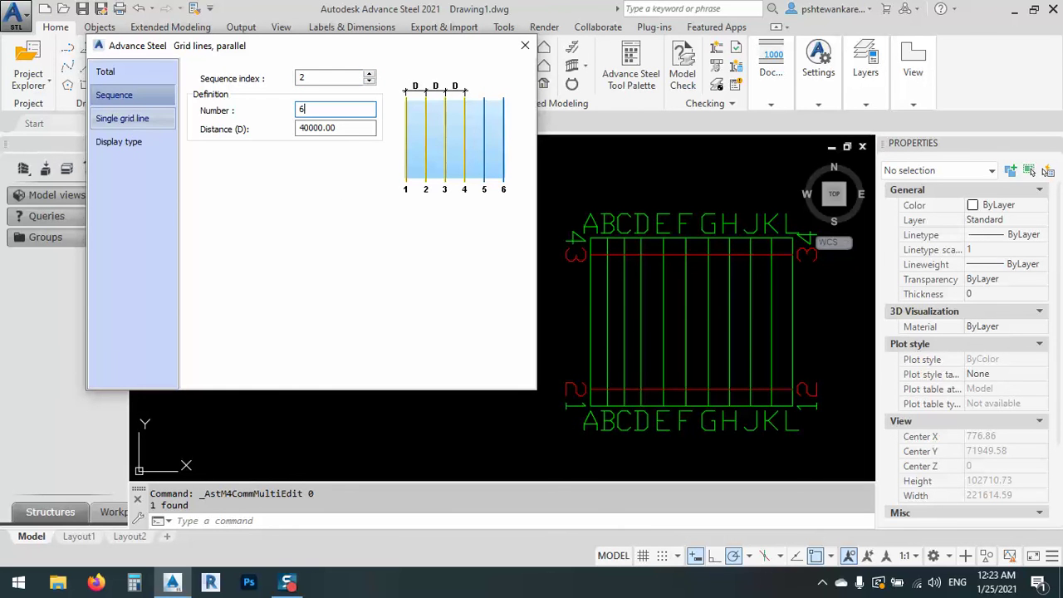
click(354, 133)
Step: Try 7 and 8 axes in sequence 2 of the horizontal grid axes to compare the spacing
double_click(316, 110)
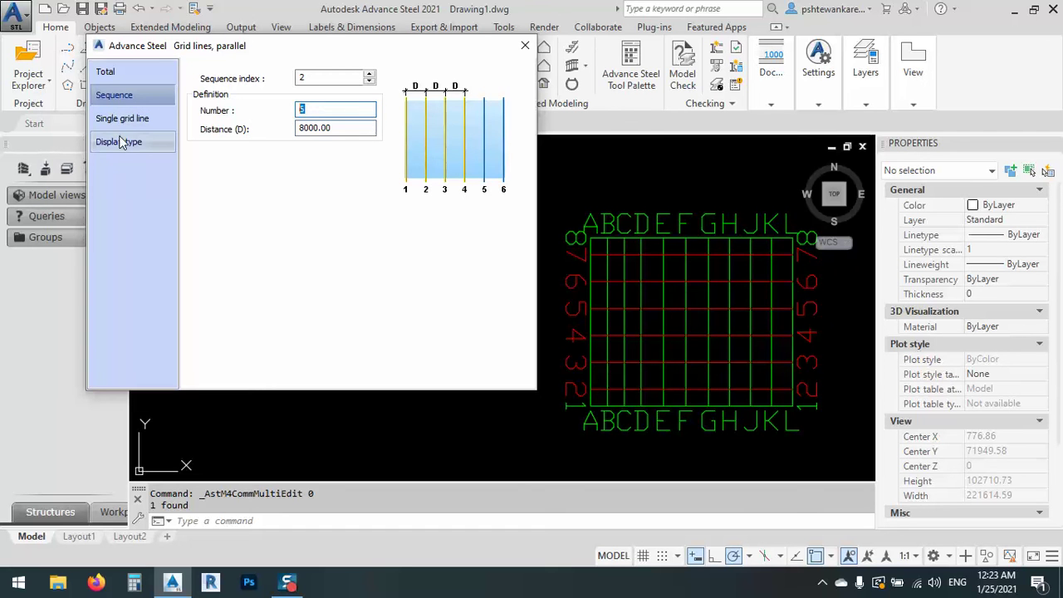
text(7)
click(344, 130)
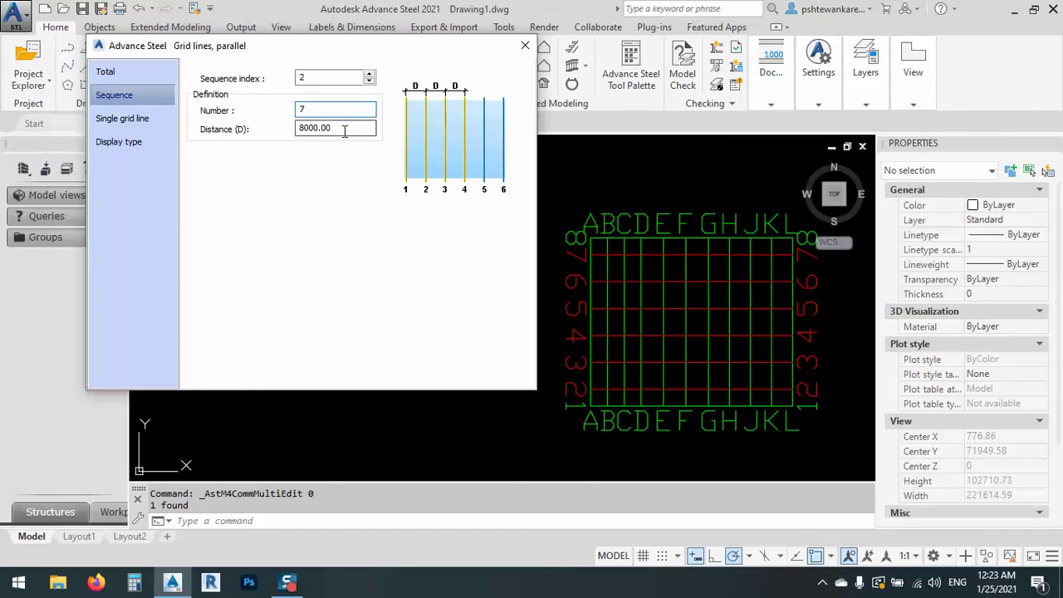
double_click(308, 110)
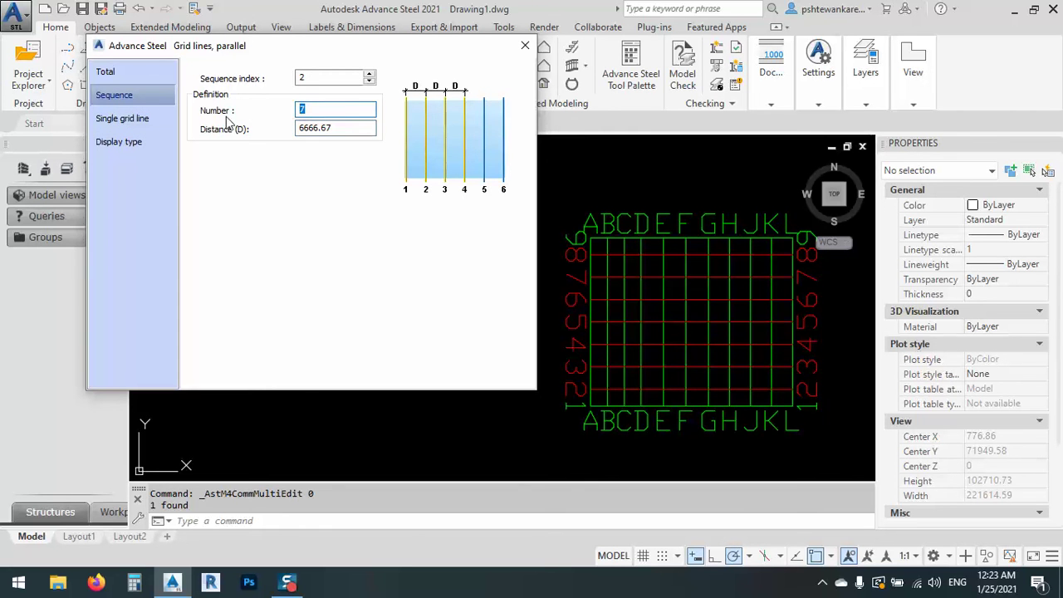
text(8)
click(291, 130)
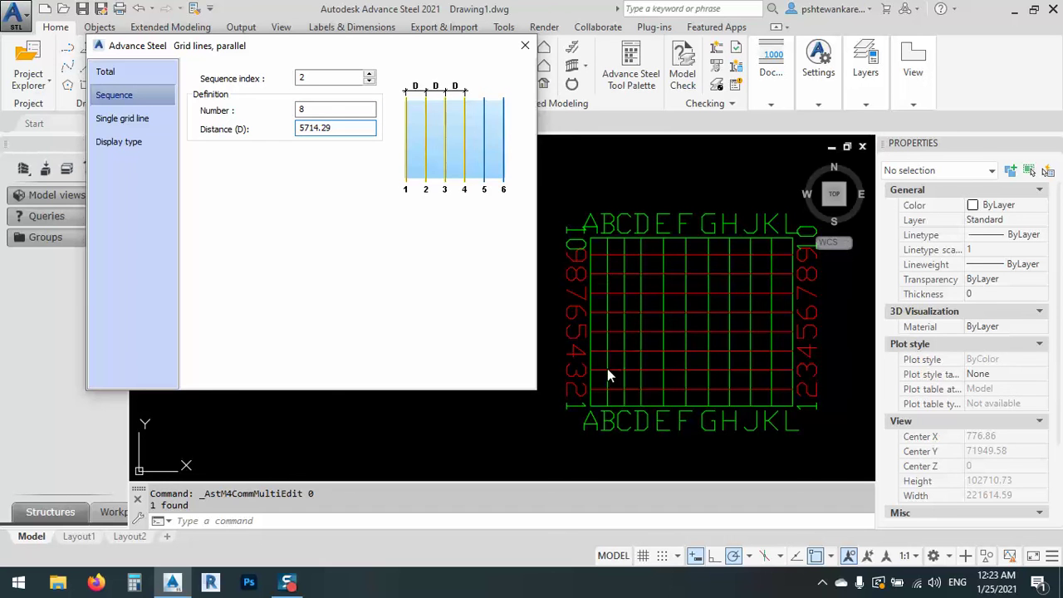
Step: Set horizontal sequence 2 back to 6 axes and close the grid properties
double_click(314, 110)
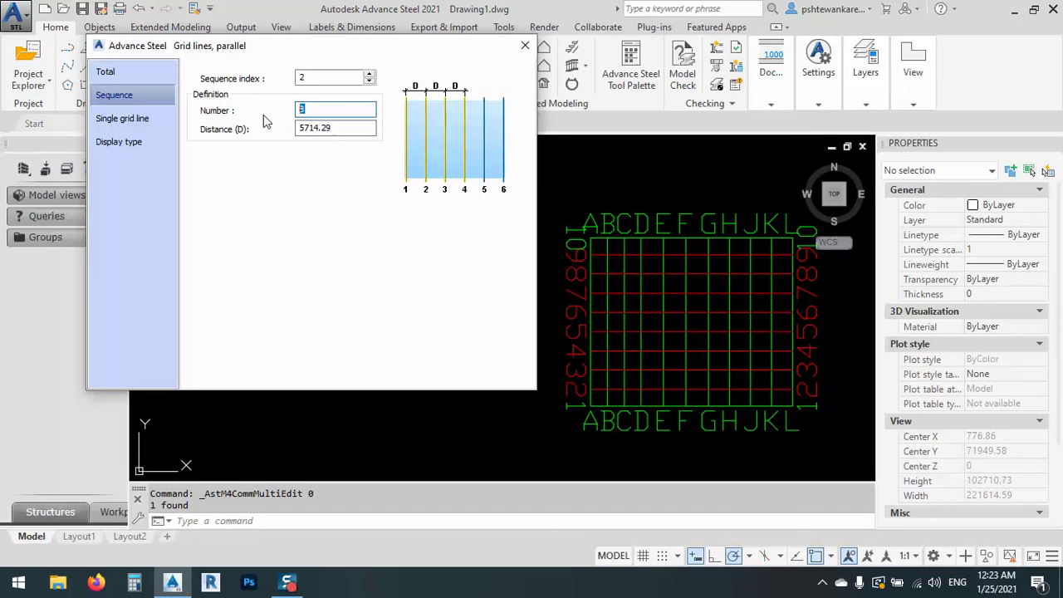
text(8)
key(BackSpace)
text(6)
key(Tab)
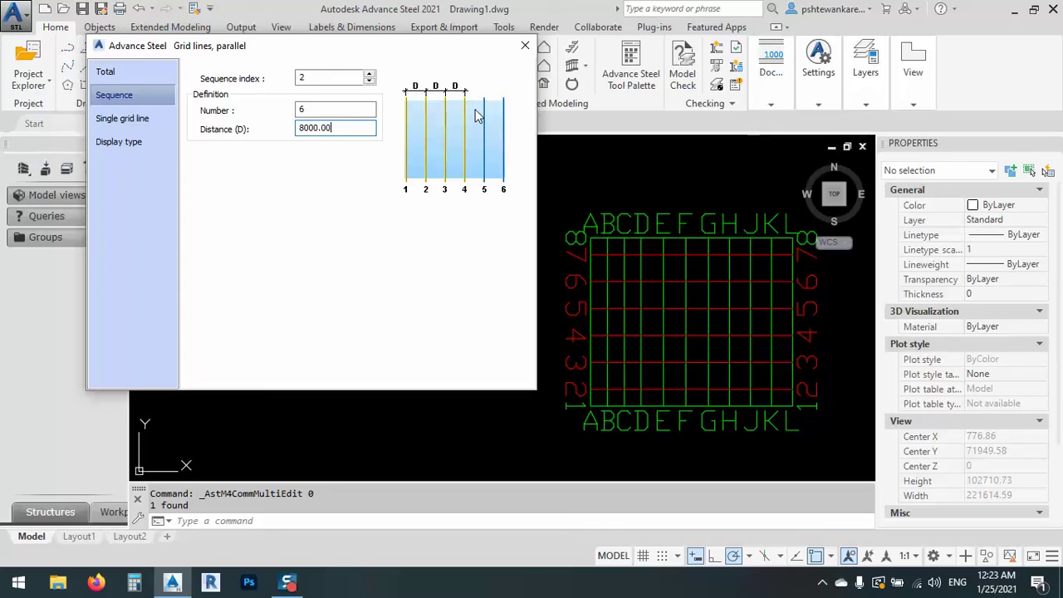
click(525, 46)
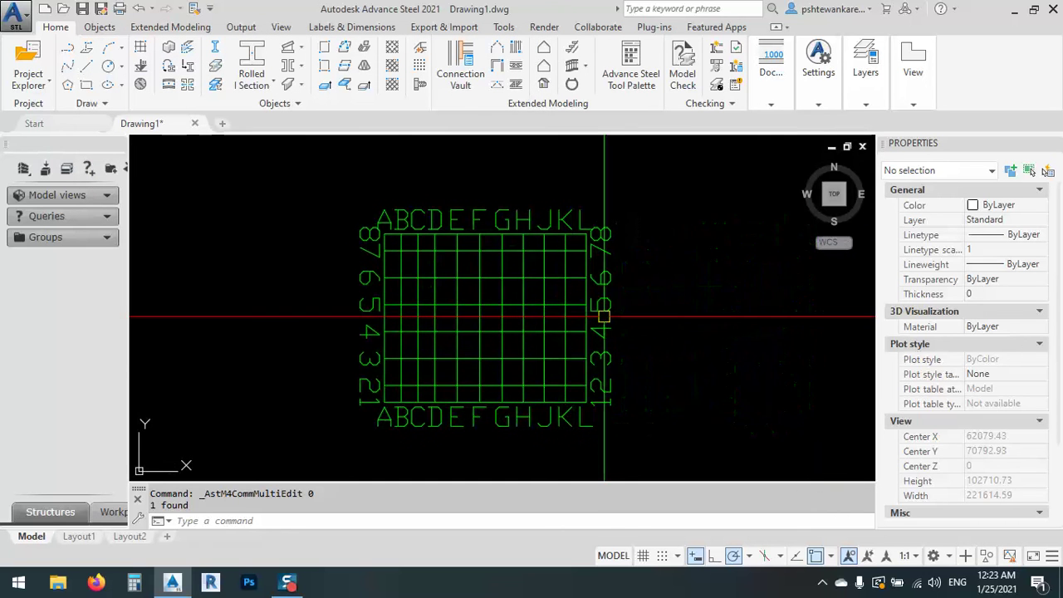